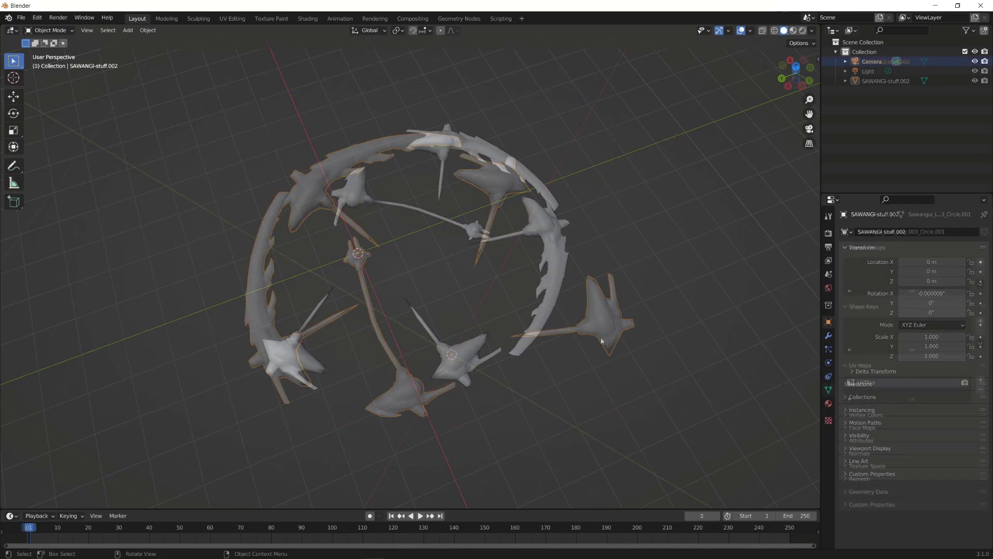
left_click(829, 390)
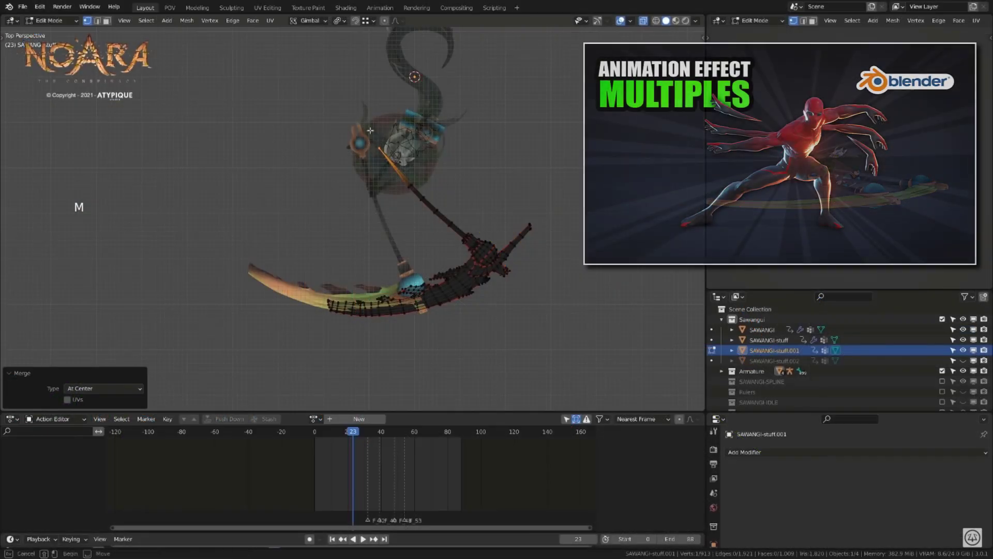
Box-select the unwanted part of the SAWANGI-stuff.001 weapon mesh in see-through Edit Mode and merge its vertices at center
left_click_drag(363, 125, 426, 203)
key("Tab")
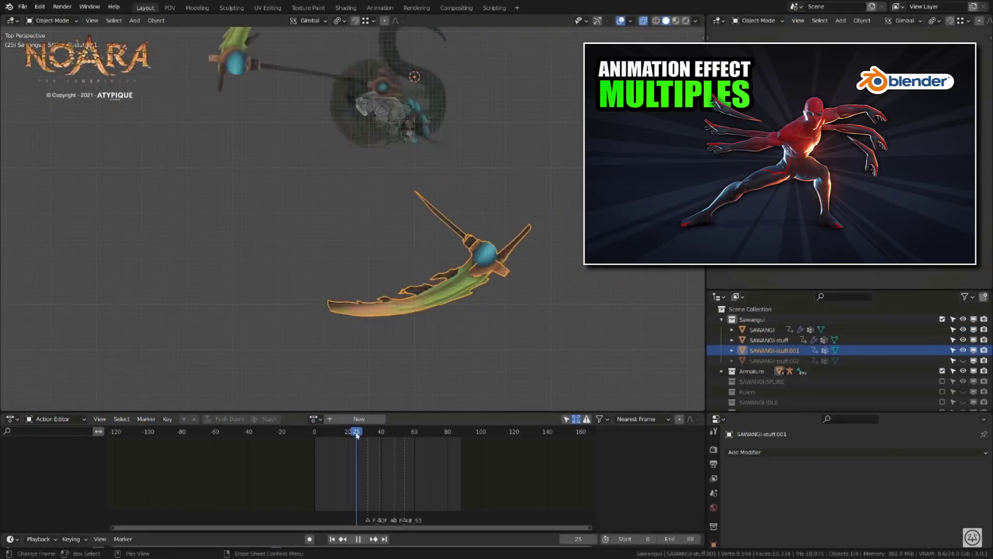
key("alt+z")
key("Tab")
left_click_drag(288, 264, 427, 336)
key("m")
left_click(423, 350)
Grow the vertex selection on SAWANGI-stuff.001, merge it at center, and check the weapon copy against the neighbouring frame in Object Mode
key("alt+z")
key("ctrl+KP_Add")
key("m")
left_click(414, 329)
key("Tab")
key("alt+z")
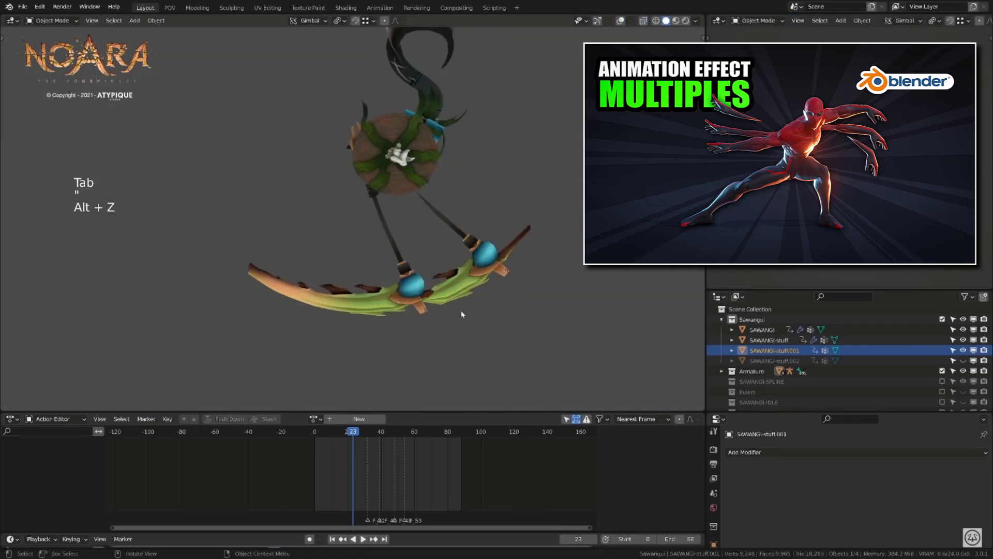
key("Left")
key("Right")
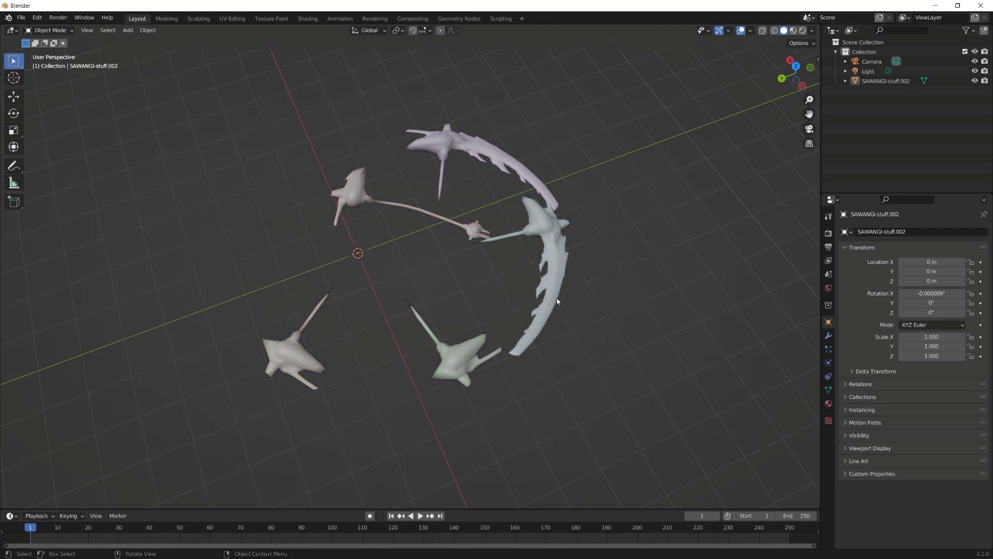
Separate the SAWANGI-stuff.002 mesh by loose parts, return to Object Mode and deselect all the pieces
left_click(557, 301)
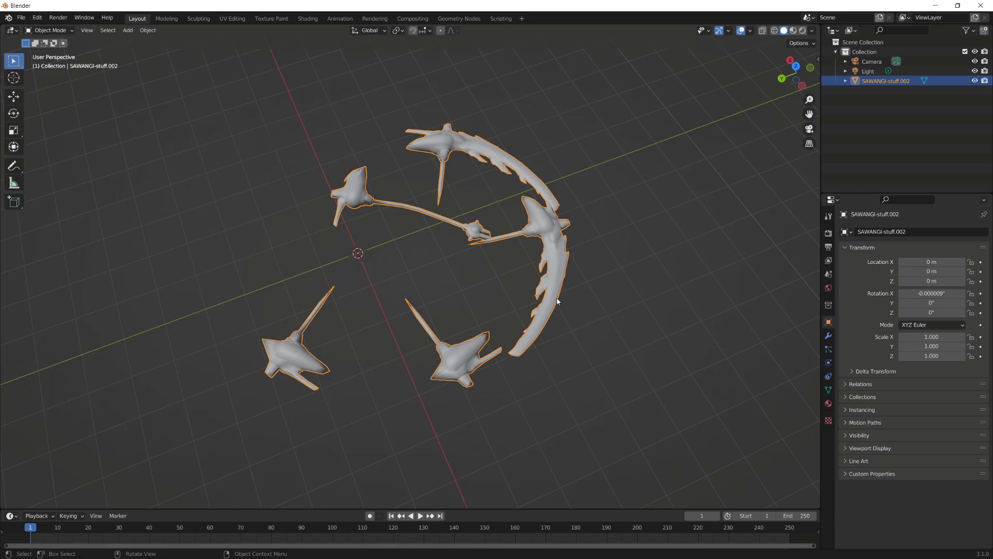
left_click(49, 30)
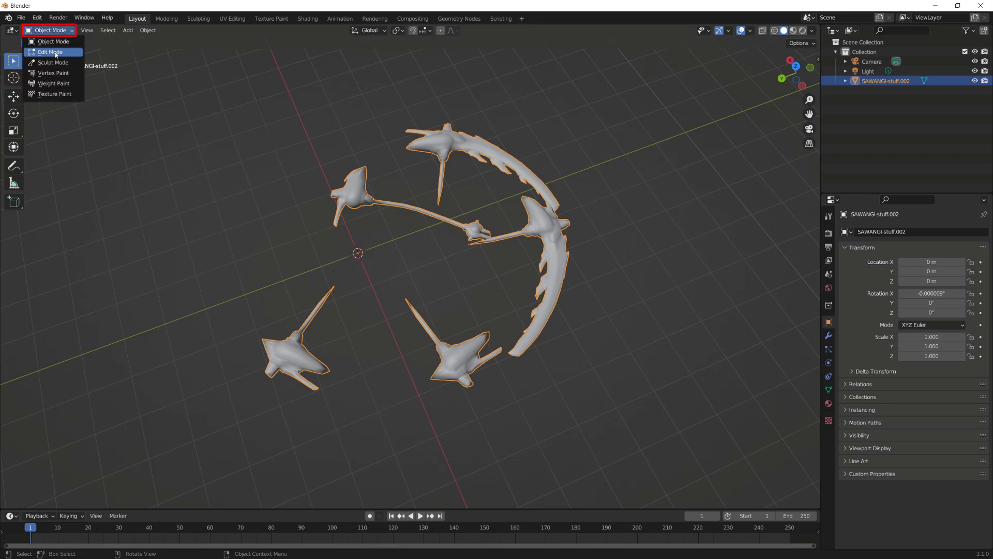
left_click(56, 52)
left_click(175, 31)
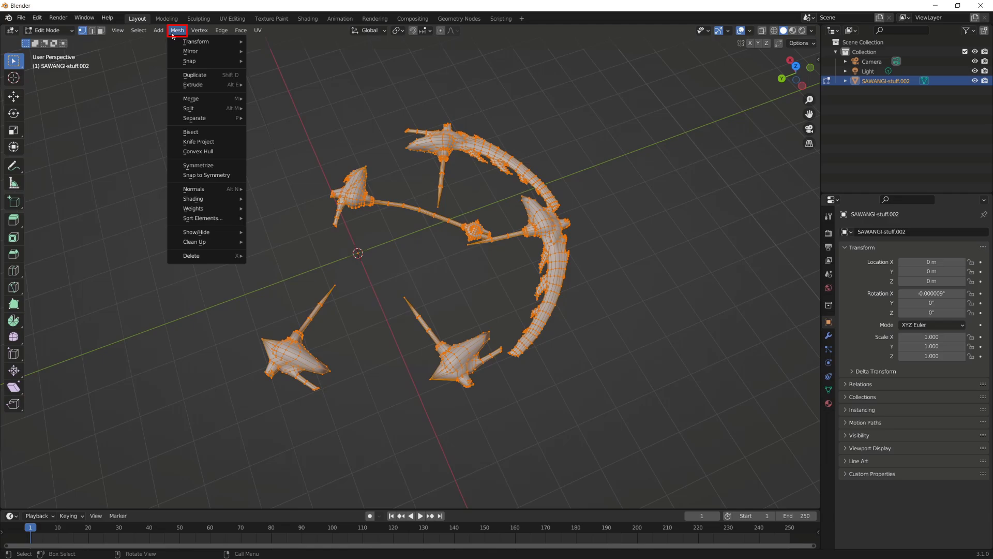
mouse_move(226, 119)
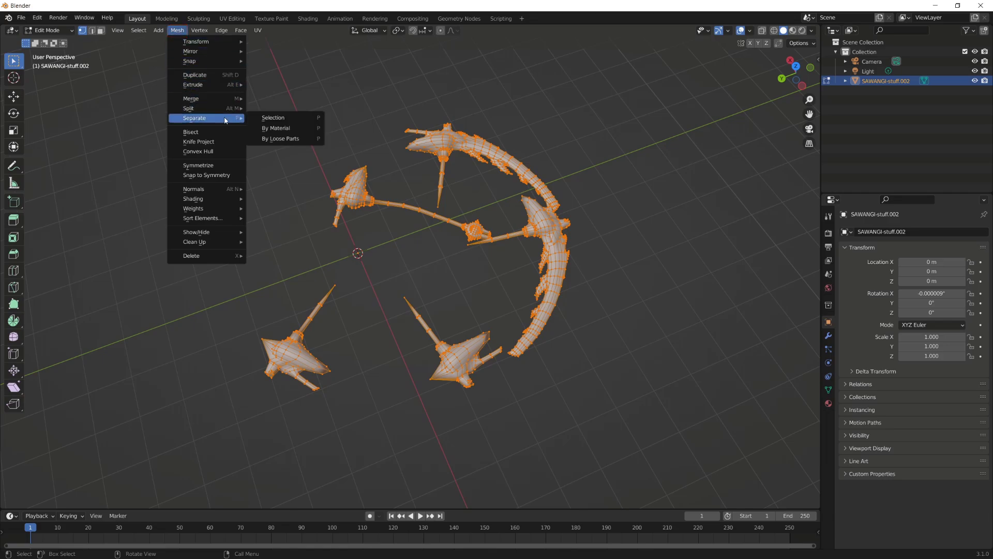
left_click(290, 140)
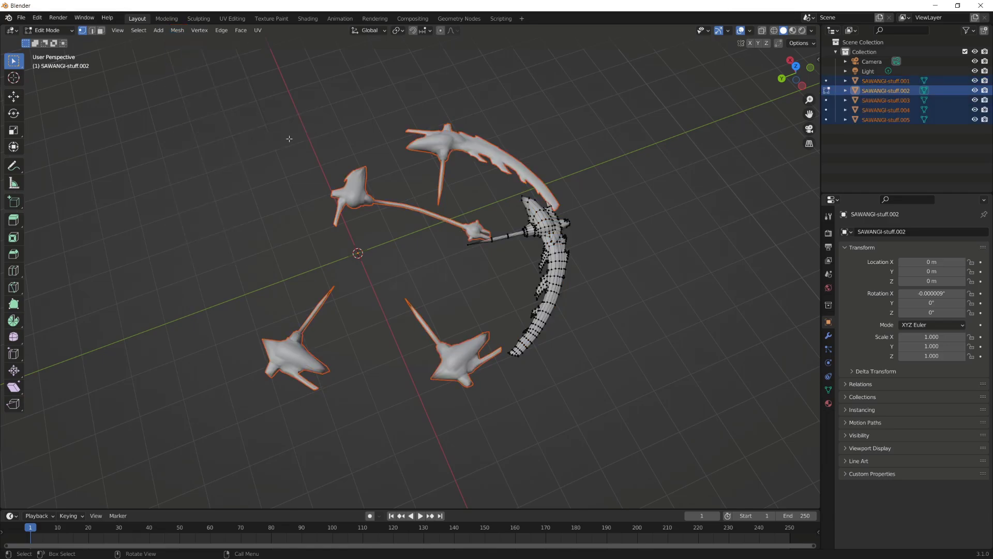
left_click(44, 31)
left_click(45, 45)
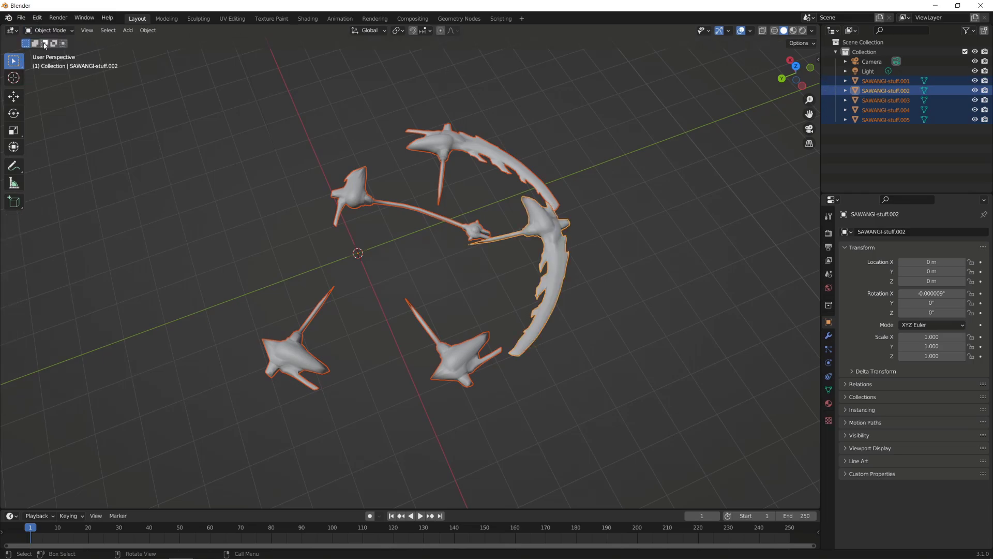
left_click(257, 228)
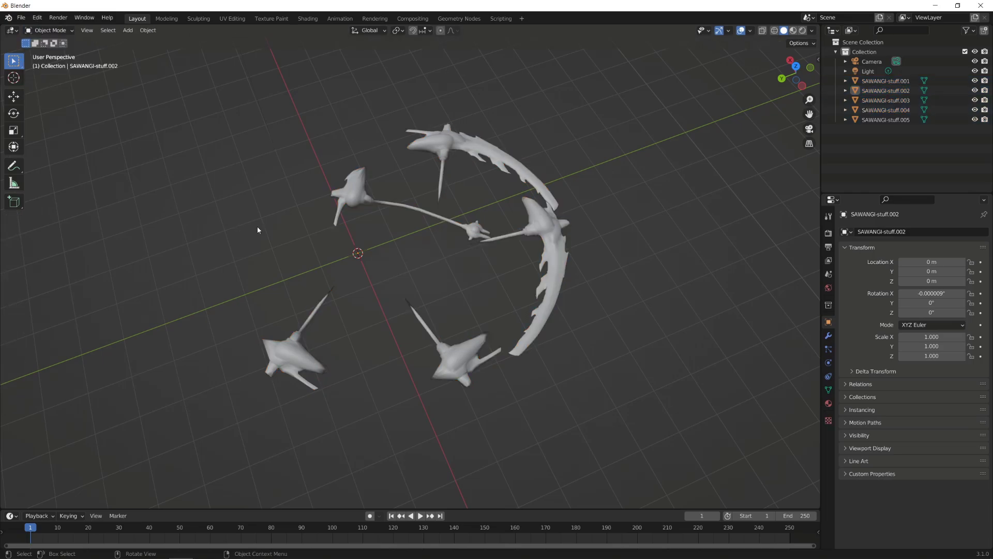
Select all vertices of the SAWANGI-stuff.005 piece in Edit Mode and switch that piece to Vertex Paint mode
left_click(358, 197)
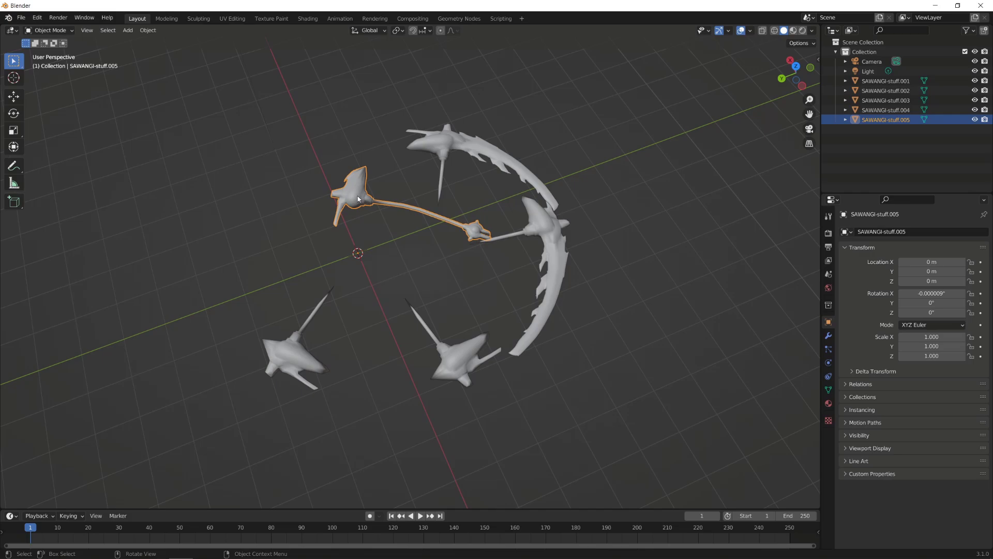
left_click(51, 31)
left_click(50, 51)
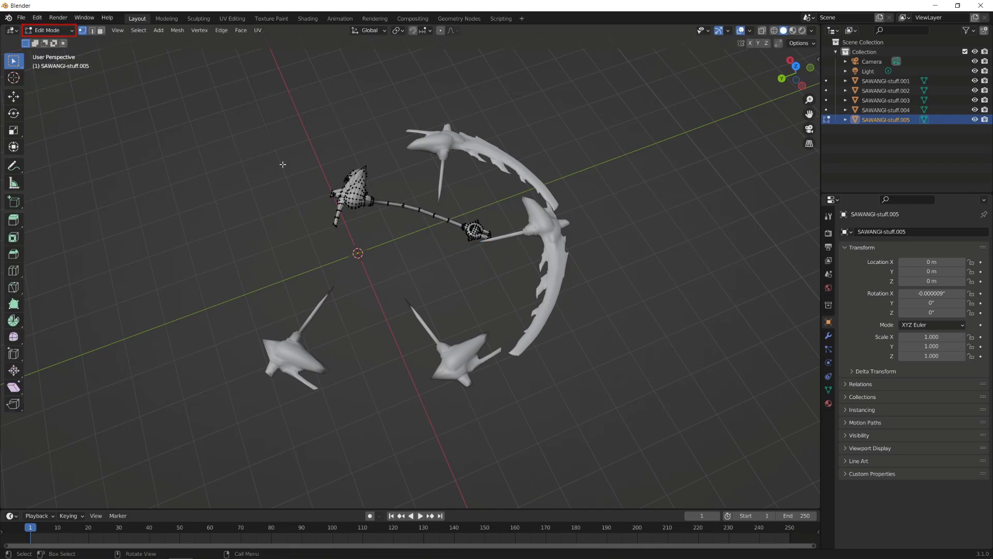
key("a")
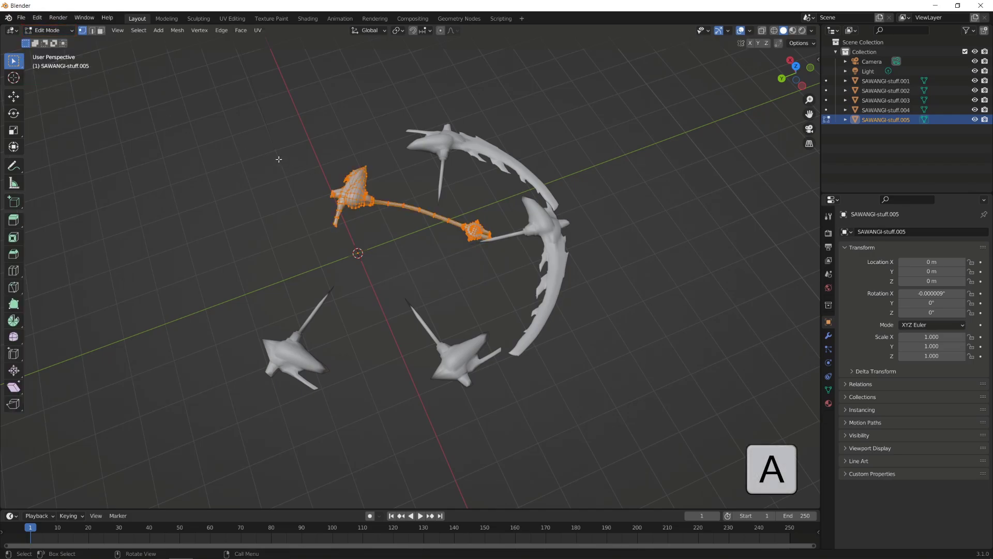
left_click(49, 30)
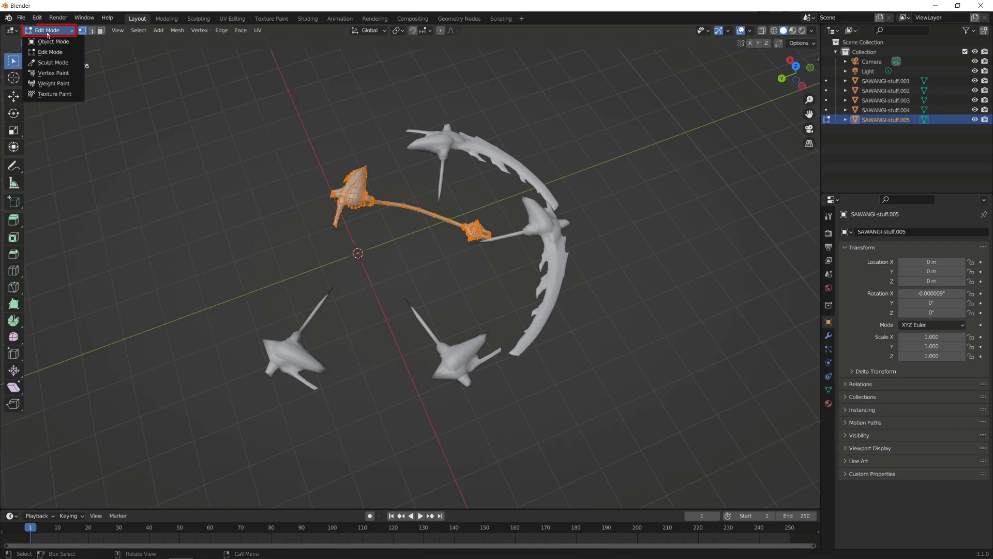
left_click(54, 73)
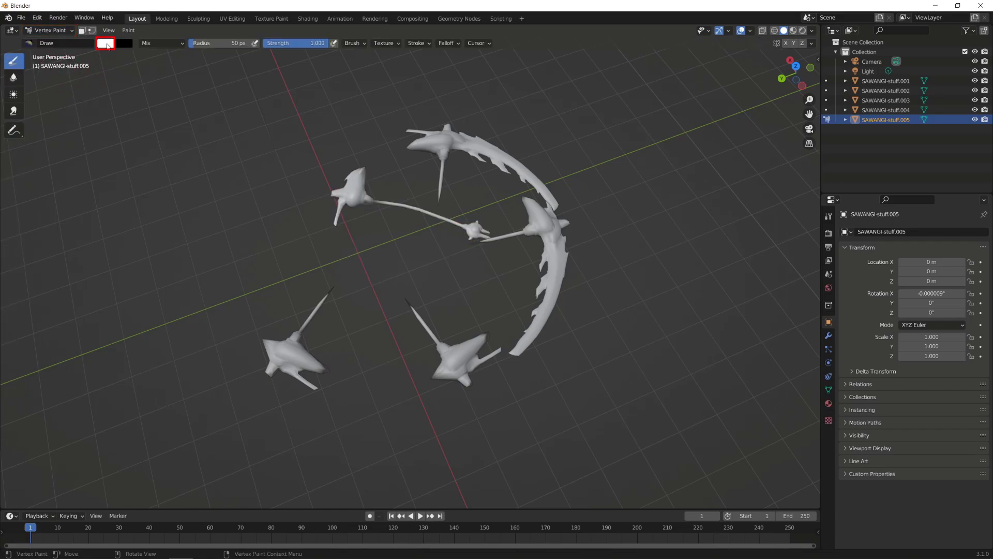
Set the Draw brush colour to near-black and turn off its Front Faces Only option
left_click(106, 44)
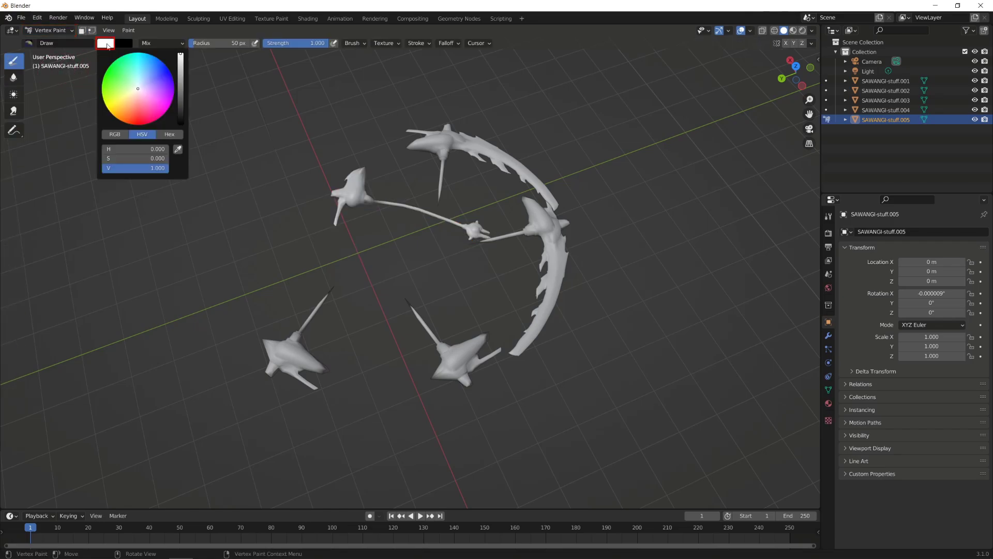
left_click(181, 117)
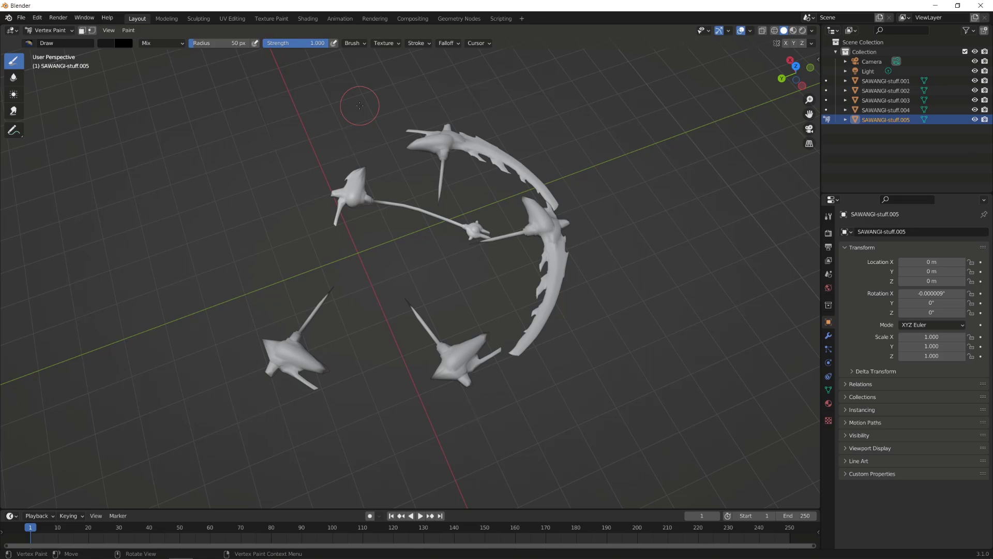
left_click(363, 43)
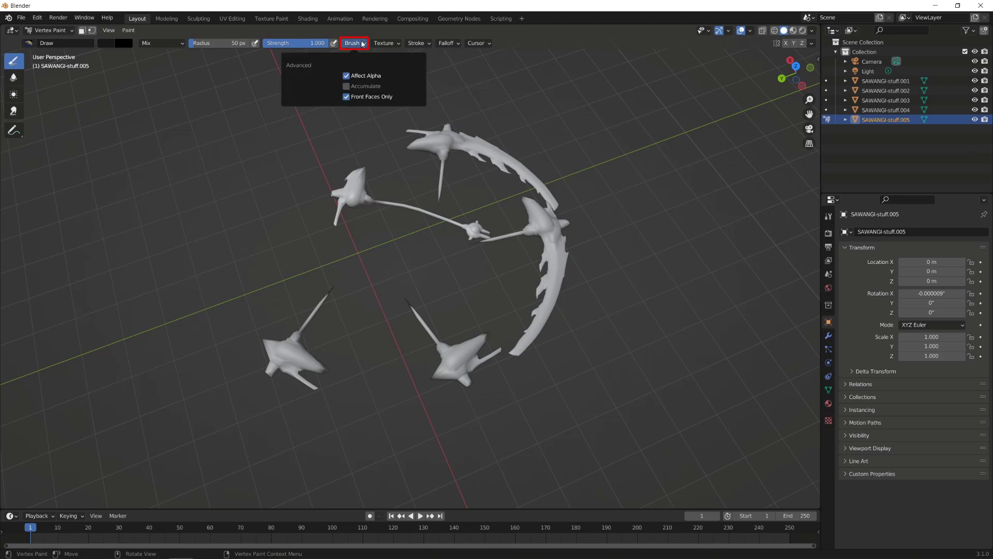
left_click(347, 98)
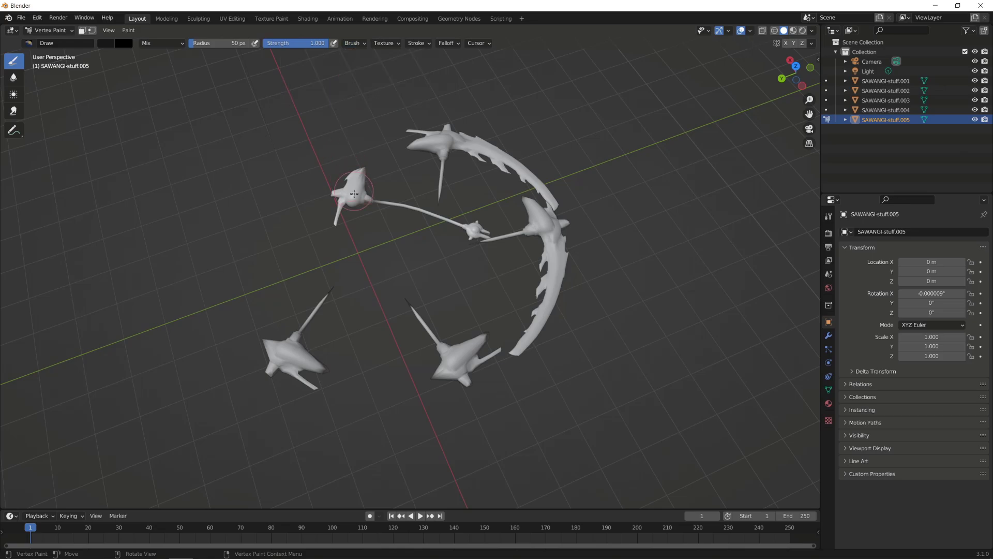
Set the viewport shading to Flat lighting with Vertex as the displayed color
left_click(812, 30)
left_click(832, 77)
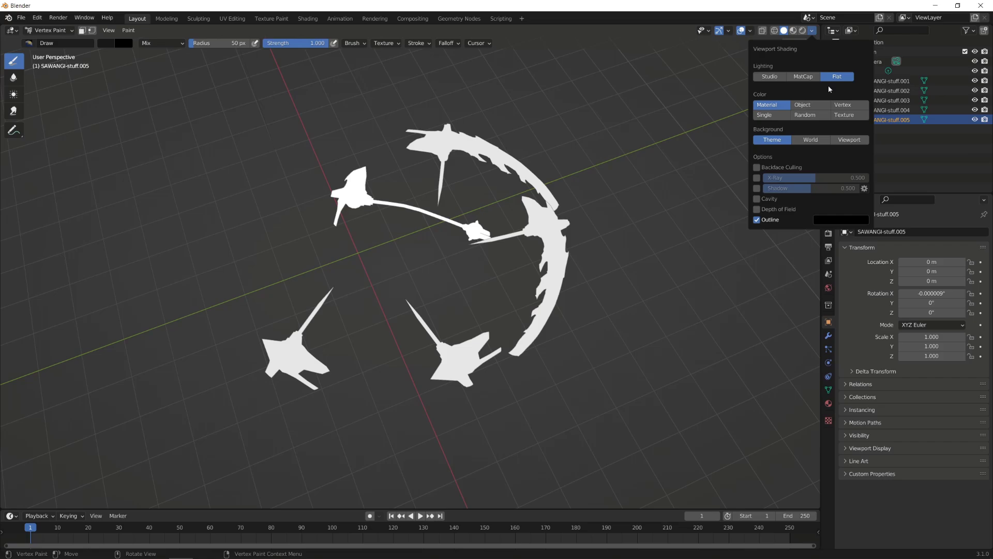
left_click(847, 106)
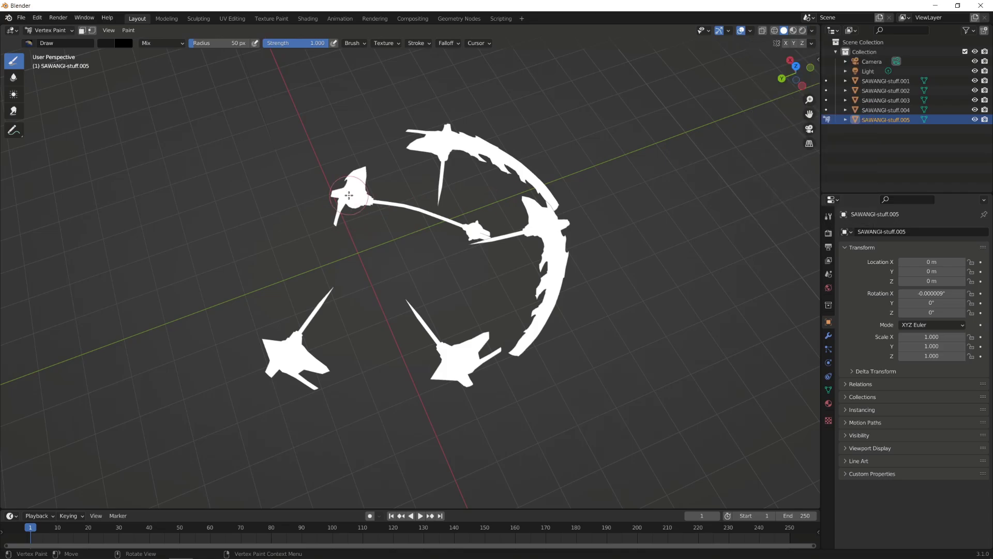
Paint the whole SAWANGI-stuff.005 piece near-black and check its coverage from several sides
mouse_move(345, 191)
left_mouse_down()
mouse_move(331, 229)
mouse_move(368, 197)
mouse_move(441, 212)
mouse_move(468, 228)
left_mouse_up()
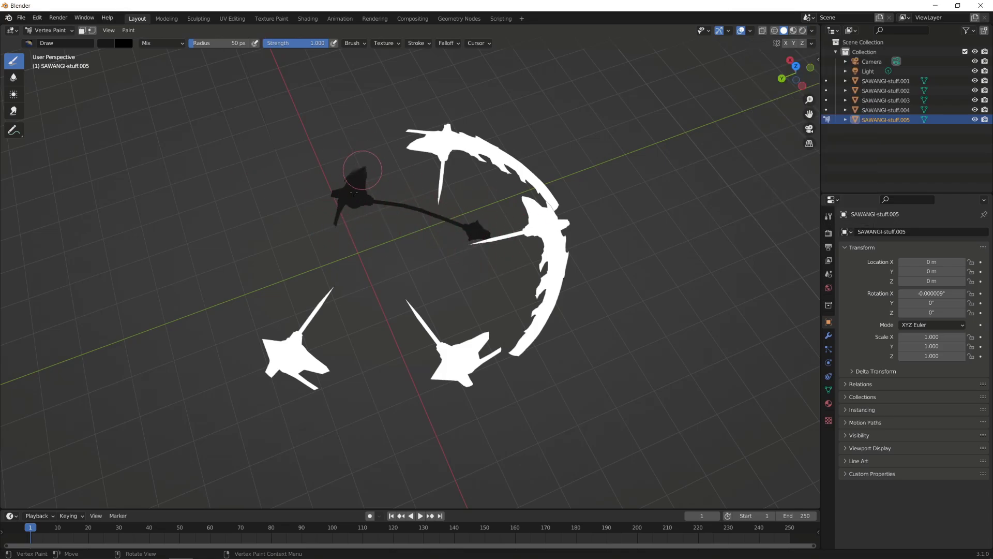
middle_click_drag(355, 177, 382, 221)
scroll(381, 221, "up", 3)
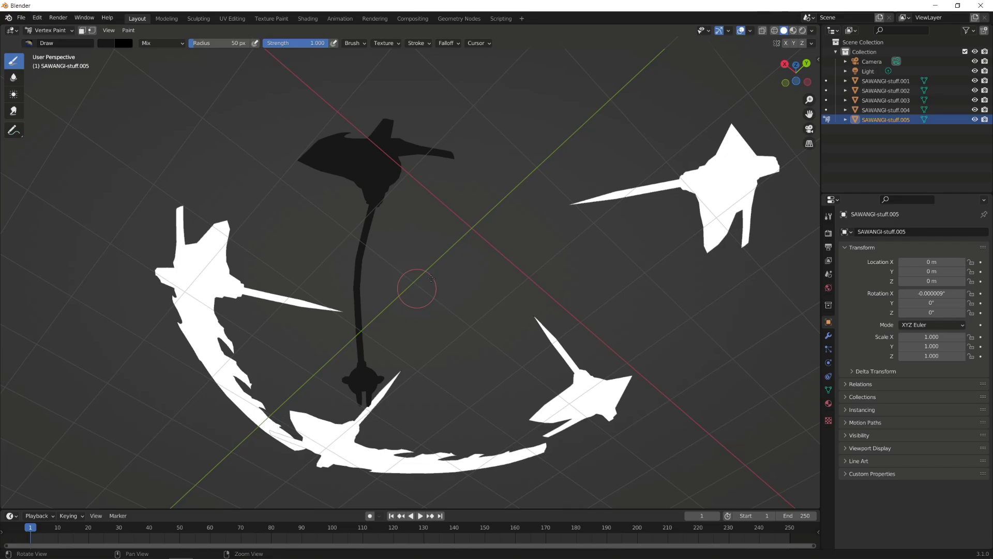
scroll(408, 284, "up", 3)
middle_click_drag(406, 284, 541, 270)
scroll(541, 270, "down", 5)
Vertex-paint the other four pieces in progressively lighter shades, from dark grey on SAWANGI-stuff.001 to near-white on SAWANGI-stuff.004
left_click(49, 30)
left_click(53, 42)
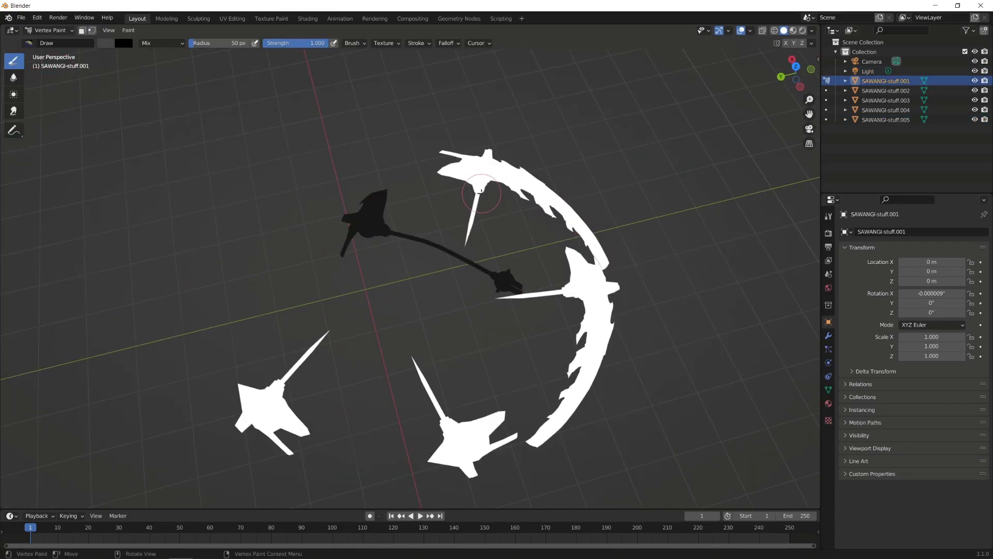
middle_click_drag(310, 259, 393, 269)
left_click(363, 310)
key("Tab")
left_click(49, 30)
left_click(53, 73)
key("Tab")
left_click(49, 30)
left_click(54, 73)
key("Tab")
left_click(50, 30)
left_click(53, 73)
middle_click_drag(311, 259, 310, 388)
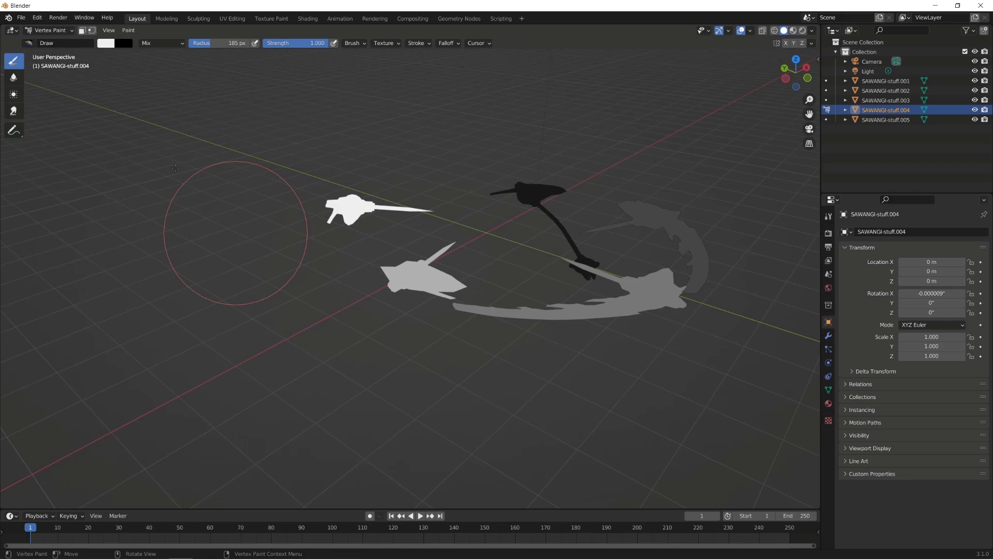
Select all five painted pieces in Object Mode with SAWANGI-stuff.004 active and join them into one object
left_click(49, 30)
left_click(58, 45)
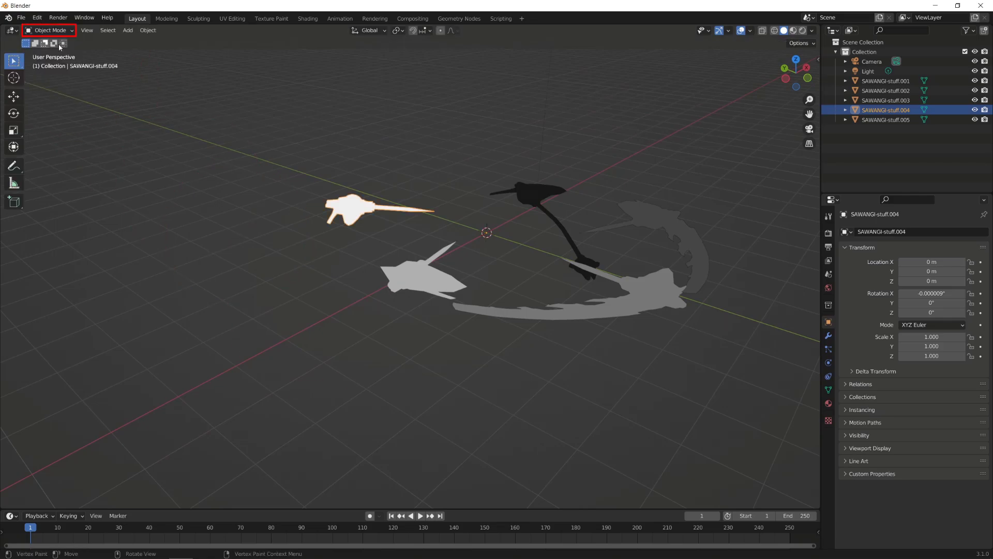
middle_click_drag(517, 181, 552, 175)
left_click(552, 175)
left_click(644, 310, "shift")
left_click(559, 363, "shift")
middle_click_drag(559, 362, 533, 142)
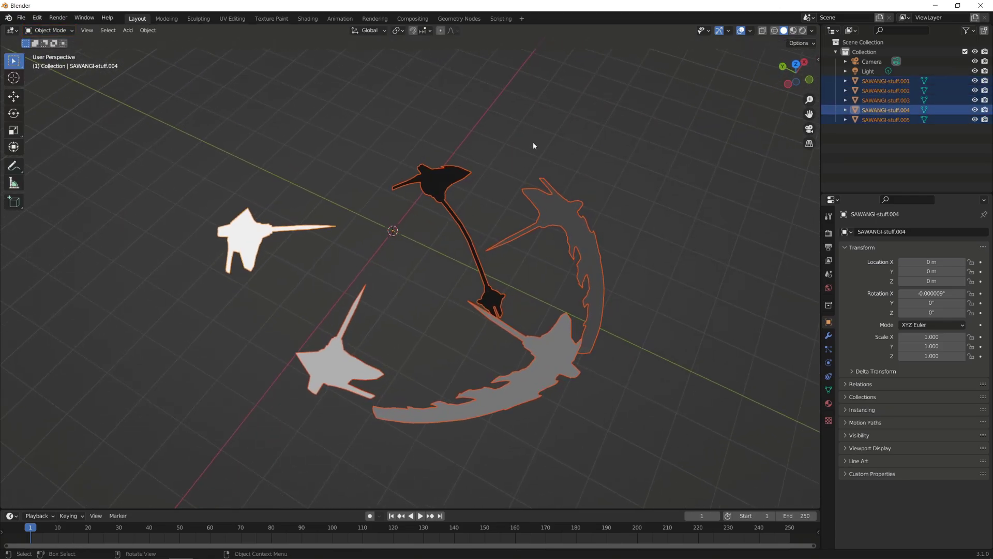
right_click(522, 151)
left_click(520, 164)
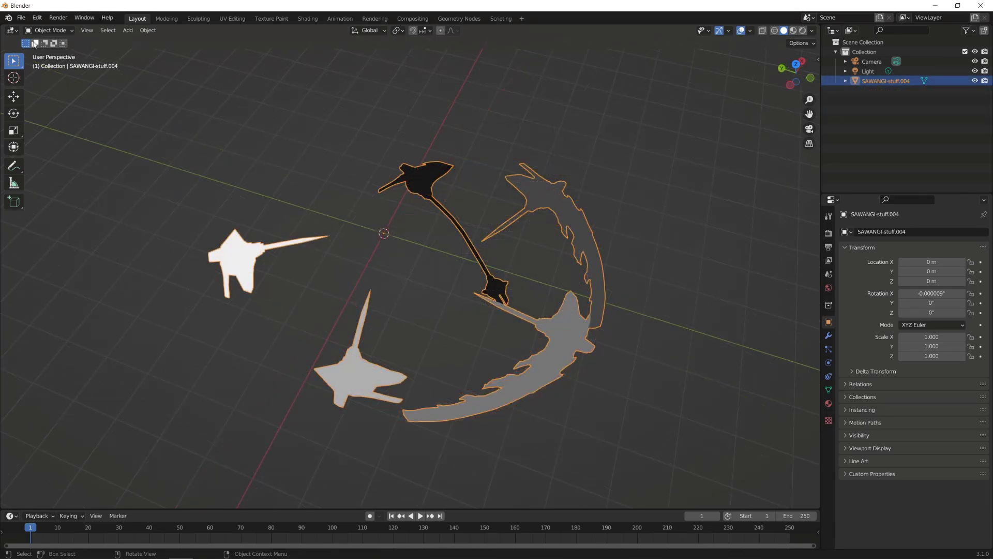
Export the joined weapon object as an FBX file
left_click(22, 18)
mouse_move(57, 158)
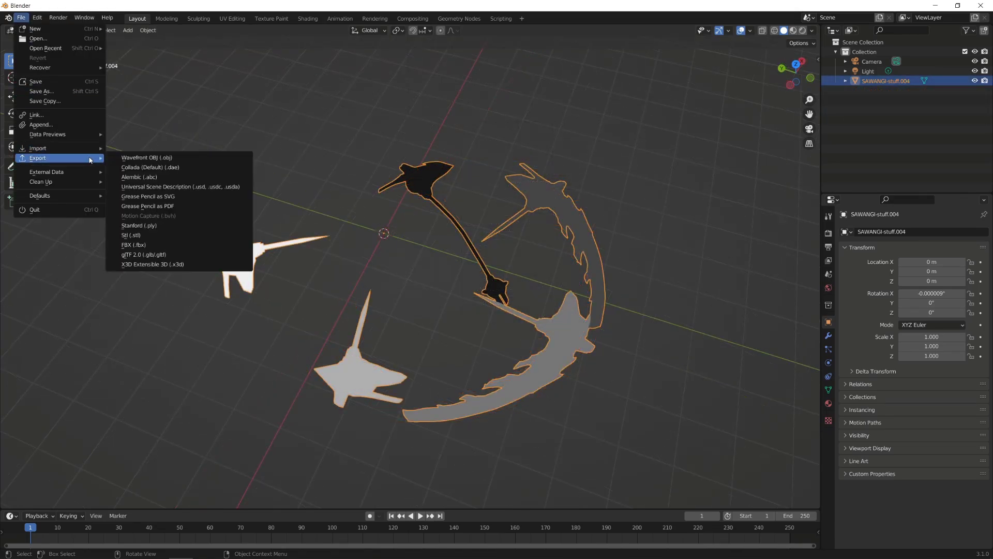
left_click(175, 244)
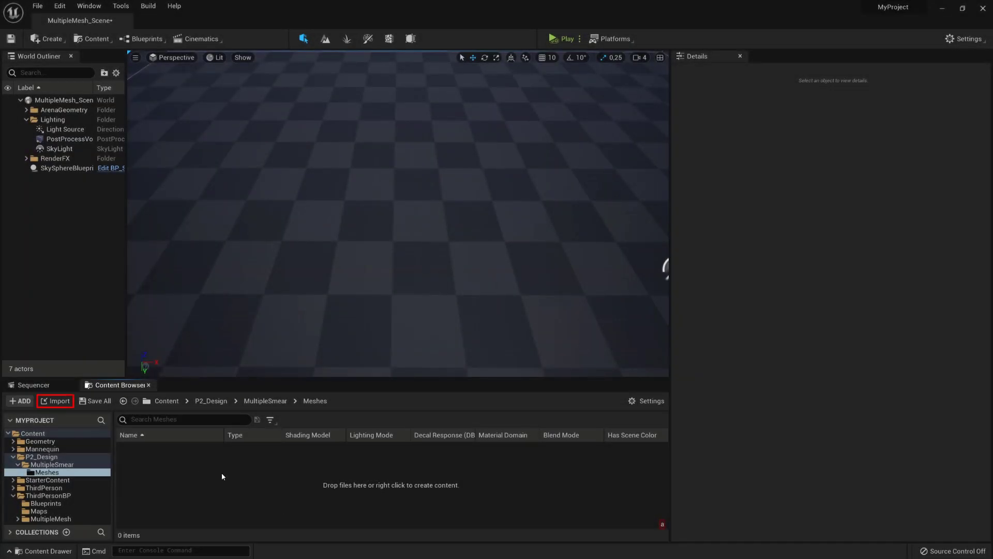
Import the weapon FBX into the MultipleSmear Meshes folder with vertex color import set to Replace and check the Convert Scene option
left_click(55, 401)
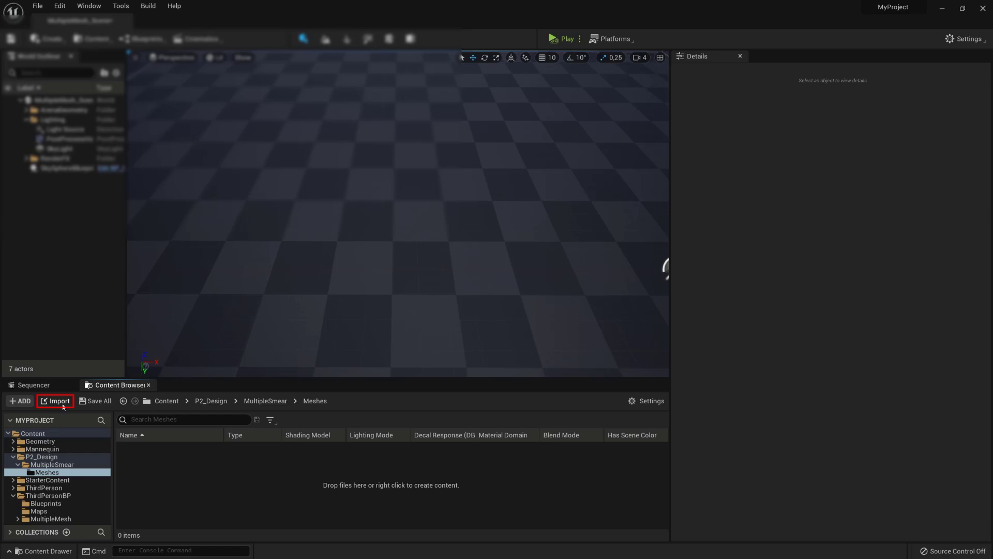
left_click(376, 265)
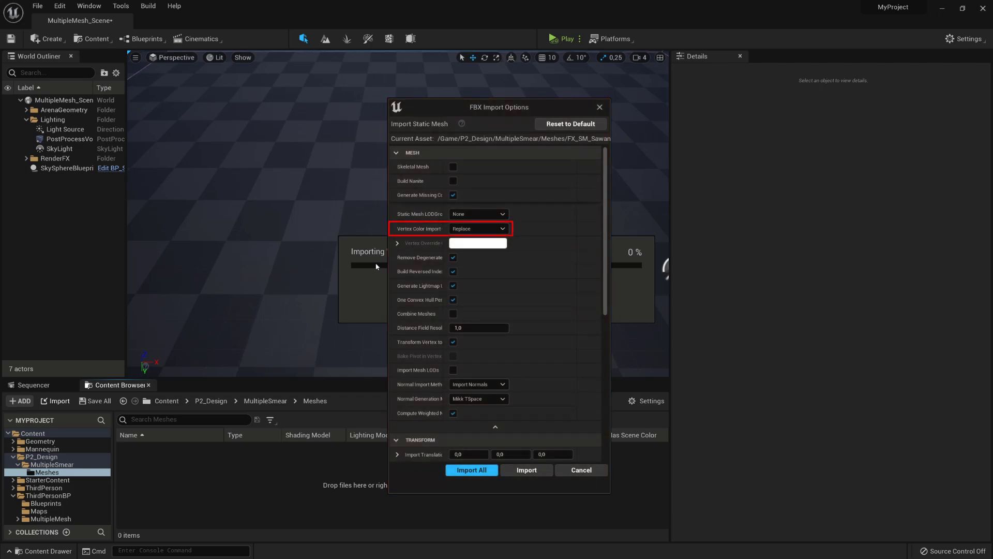
left_click(501, 229)
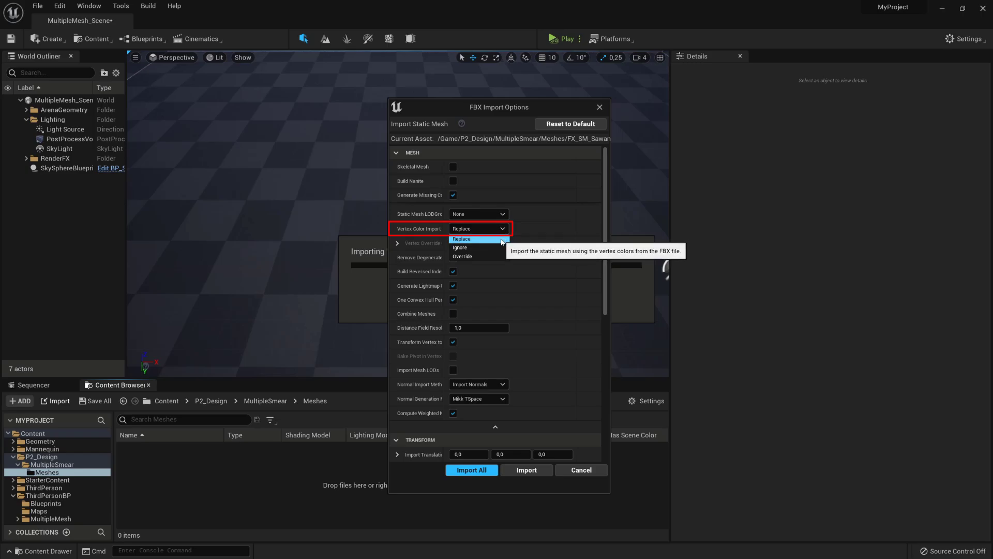
left_click(502, 240)
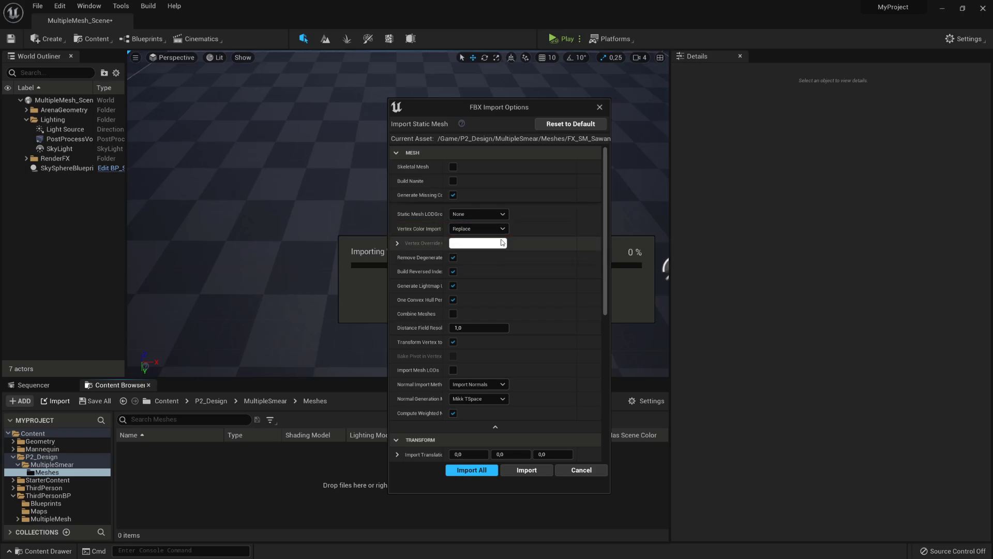
scroll(533, 434, "down", 4)
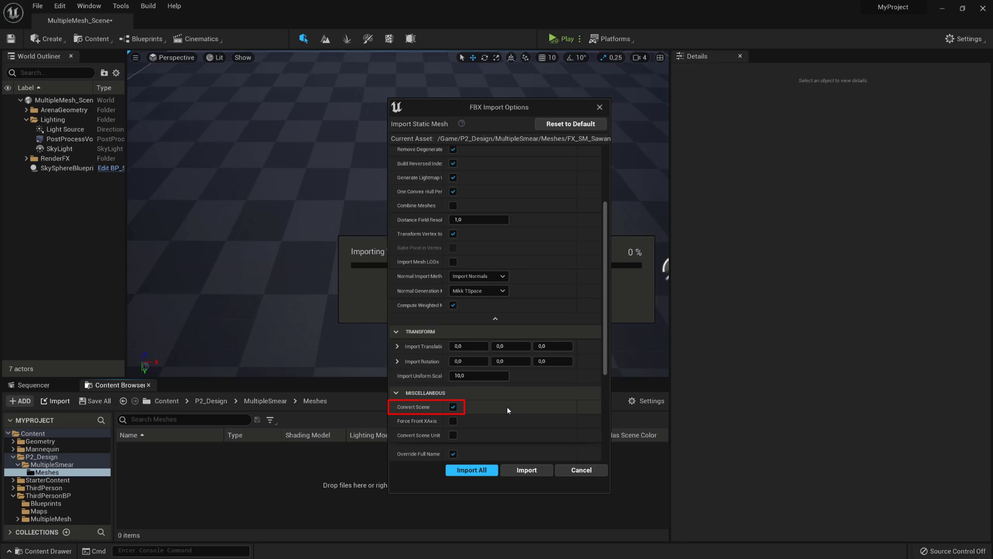
scroll(507, 411, "down", 1)
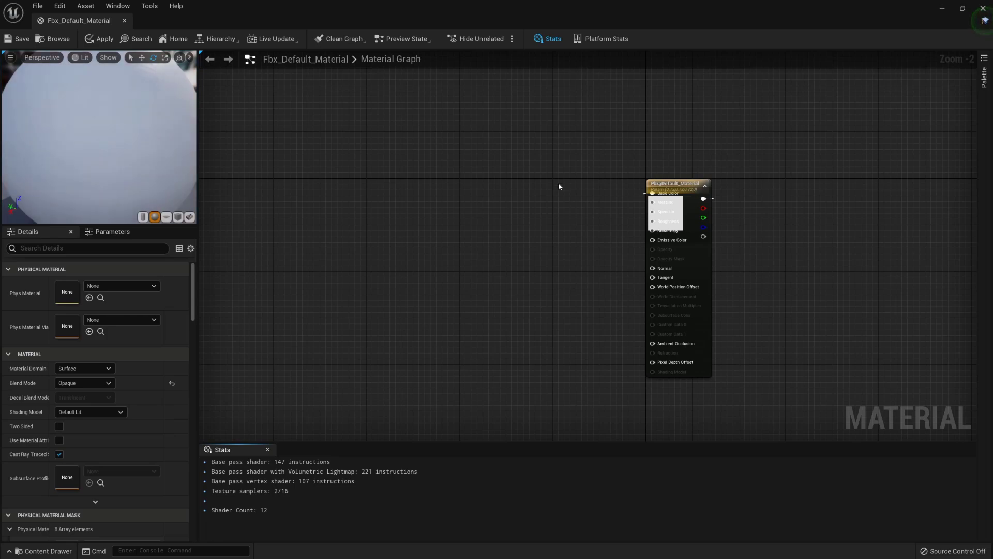
Delete the Param node from the Fbx_Default_Material graph and set the material's Blend Mode to Masked
left_click_drag(666, 187, 707, 189)
left_click(665, 210)
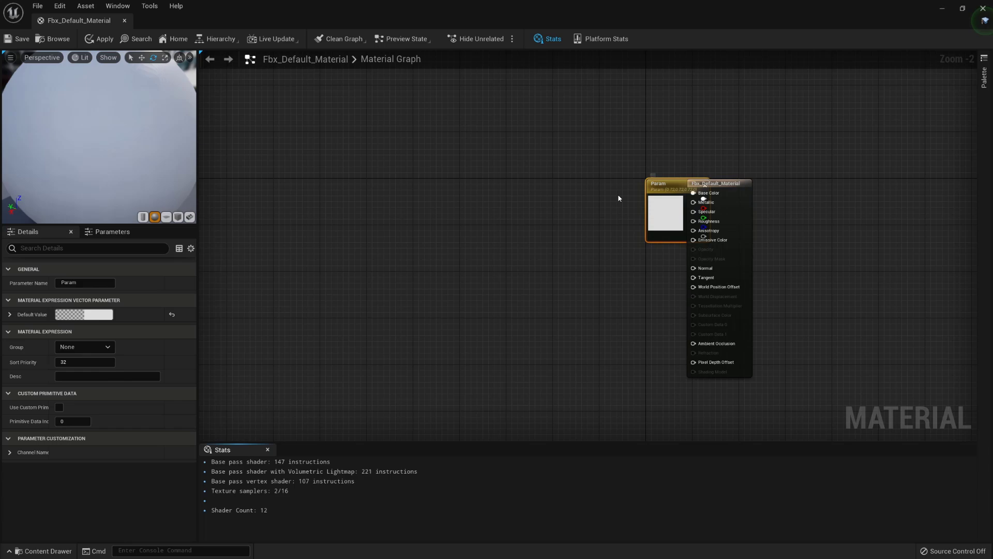
key("Delete")
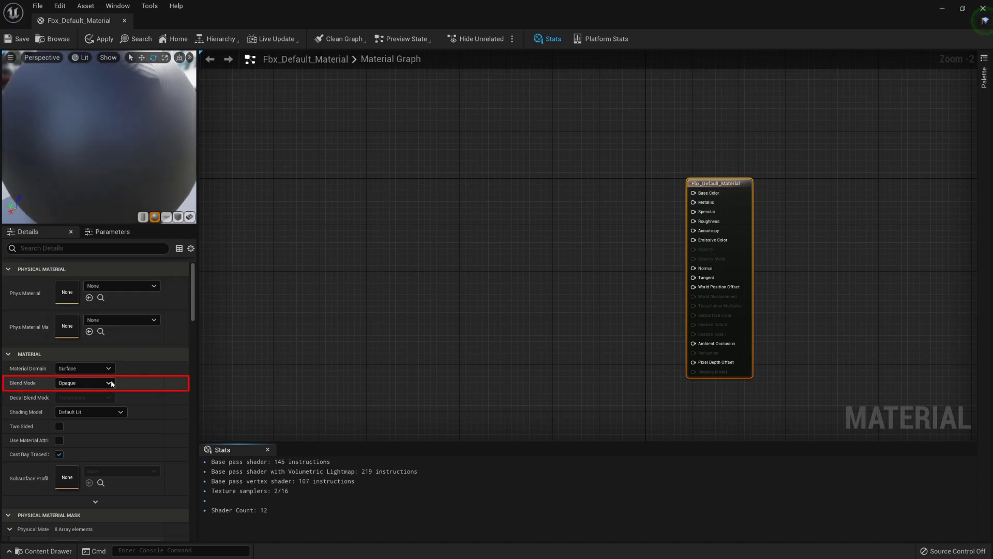
left_click(103, 387)
left_click(91, 402)
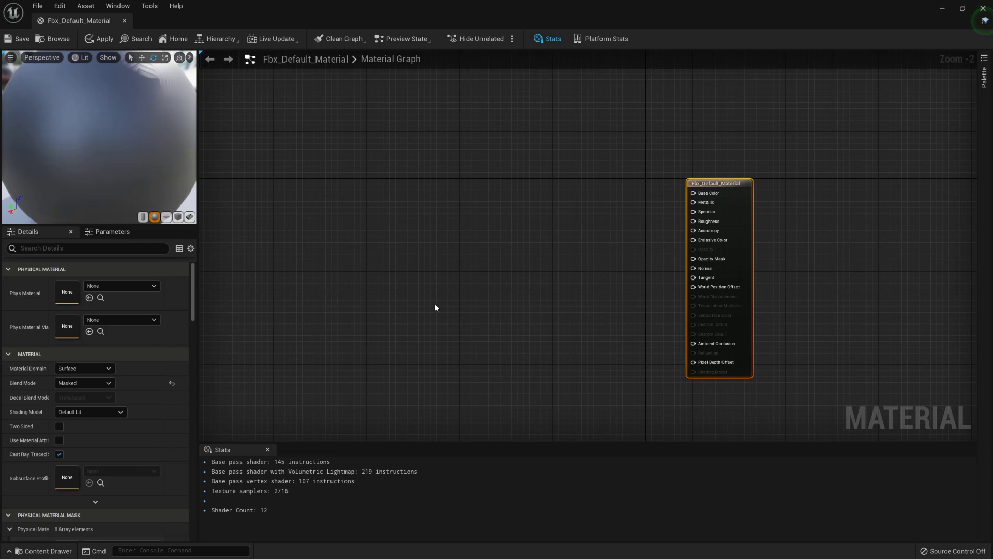
Add a Texture Sample node to the material graph and convert it to a parameter named Diffuse
left_click(517, 171)
right_click(518, 170)
type("texture sam")
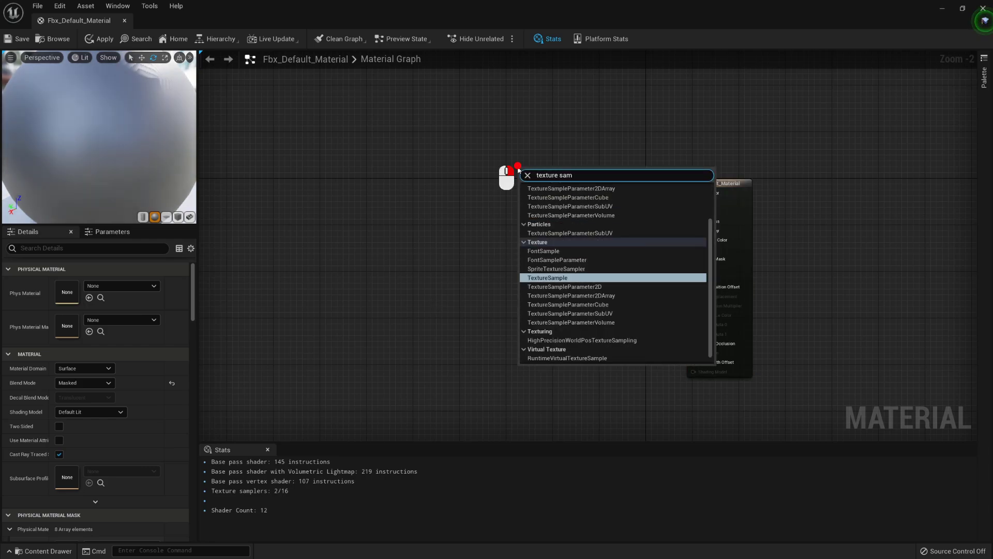
key("Return")
right_click(495, 178)
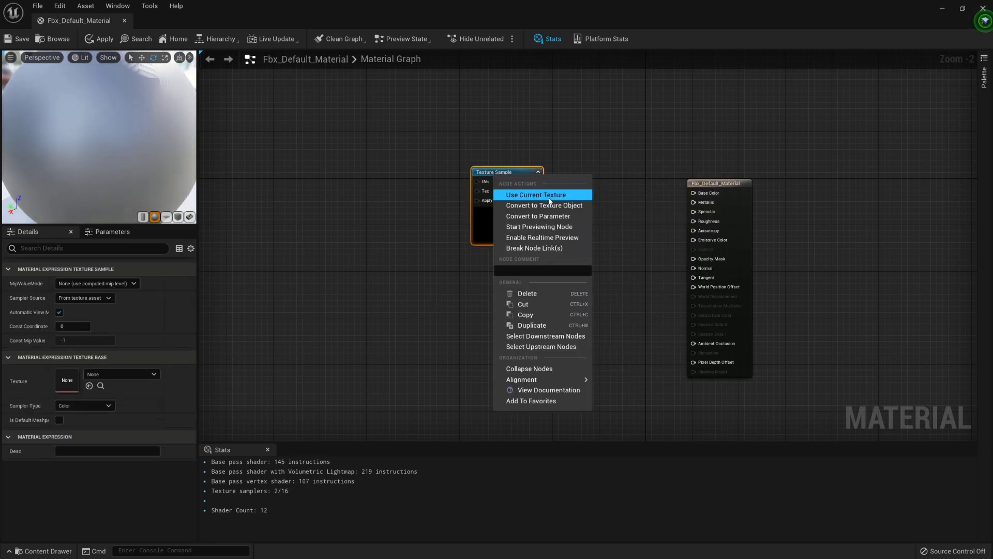
left_click(578, 218)
Duplicate the Diffuse texture parameter three times and arrange the four nodes in a vertical column
key("ctrl+w")
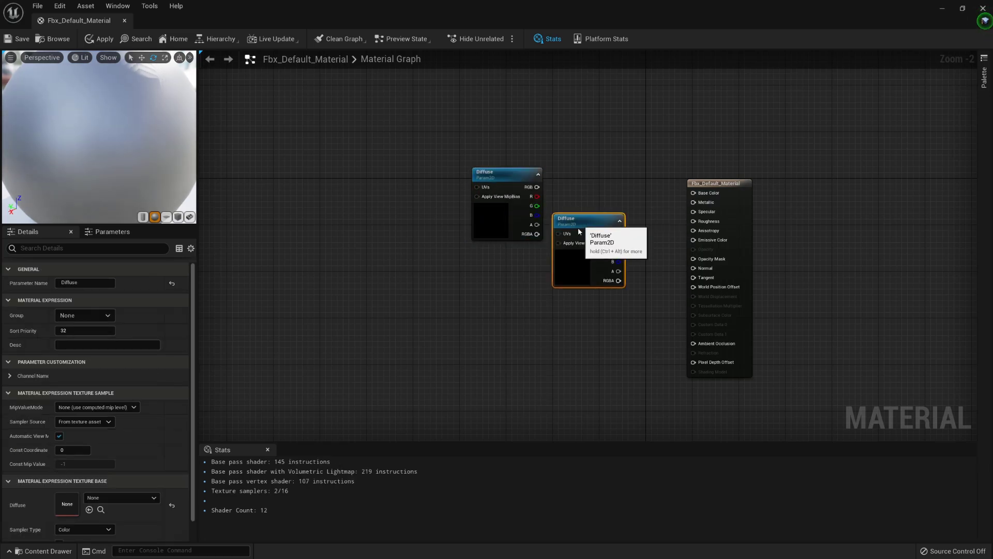
left_click_drag(569, 220, 491, 266)
key("ctrl+w")
key("ctrl+w")
right_click_drag(621, 310, 595, 236)
left_click(499, 130)
left_click_drag(504, 272, 481, 272)
left_click_drag(574, 355, 481, 358)
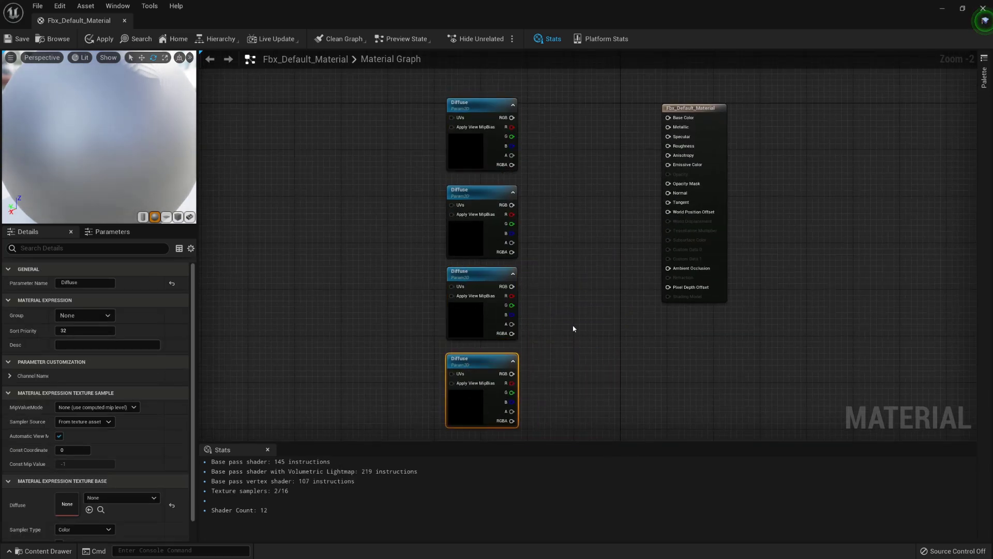
Rename the three duplicated texture parameters, from top to bottom, as Specular, Normal and Emission
left_click(481, 190)
left_click(85, 283)
type("Specular")
left_click(481, 274)
left_click(85, 282)
type("Normal")
left_click(481, 360)
left_click(85, 282)
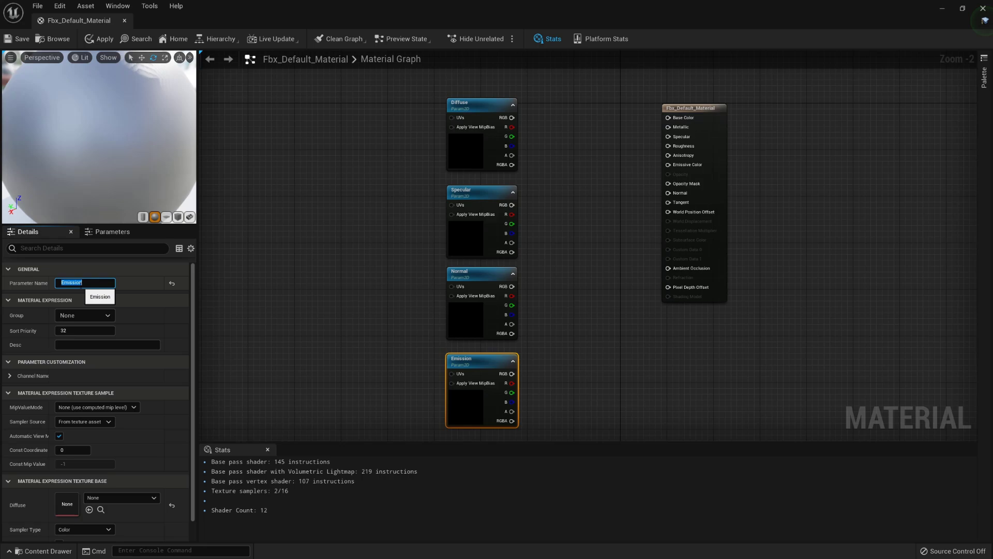
type("Emission")
Assign the weapon's emission texture to the Emission parameter and its normal map to the Normal parameter
left_click(153, 498)
type("missi")
left_click(145, 365)
left_click(481, 274)
left_click(154, 497)
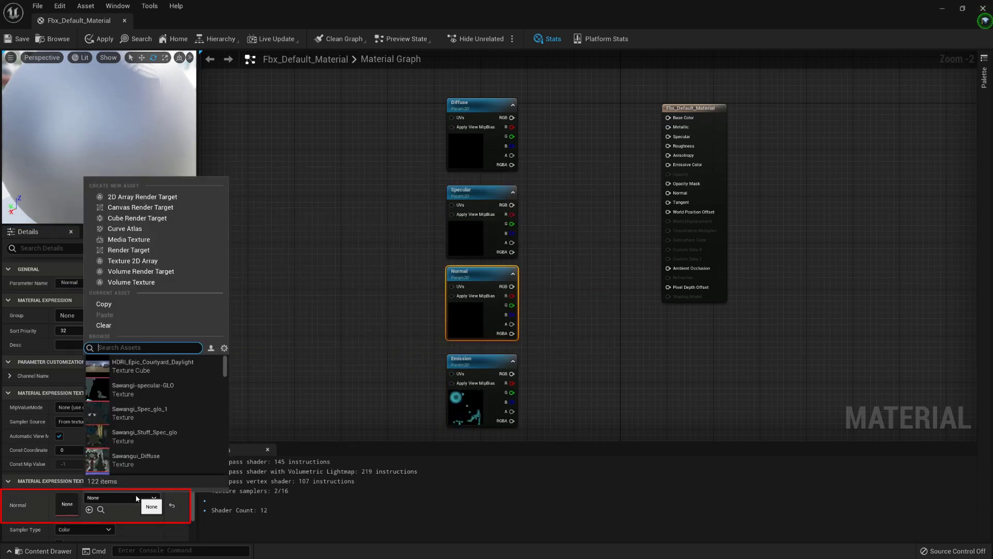
type("nor")
left_click(139, 364)
Assign the Sawangi_Stuff_Spec_glo texture to the Specular parameter and the weapon's diffuse texture to the Diffuse parameter
left_click(499, 235)
left_click(153, 498)
type("specul")
left_click(140, 365)
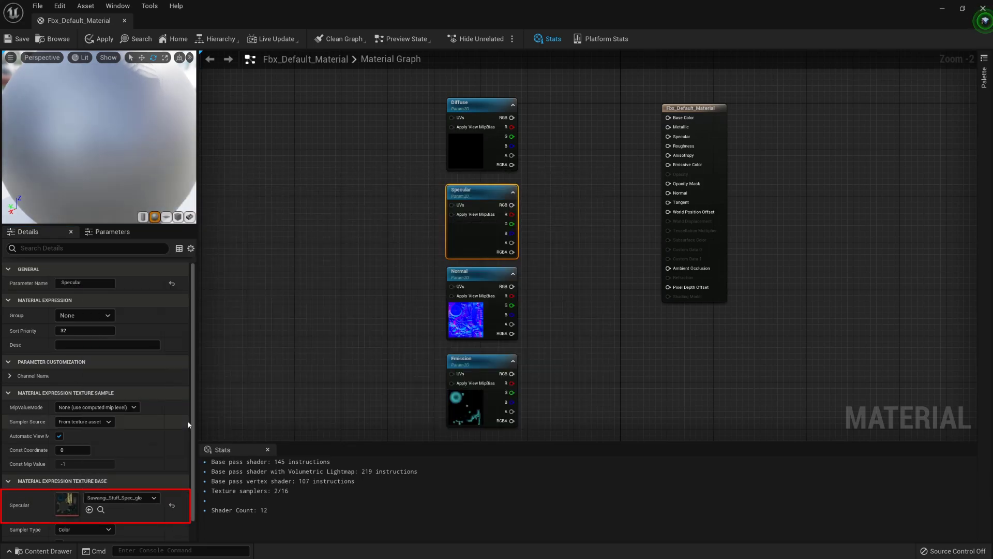
left_click(481, 129)
left_click(153, 498)
type("diffuse")
left_click(139, 365)
left_click(533, 128)
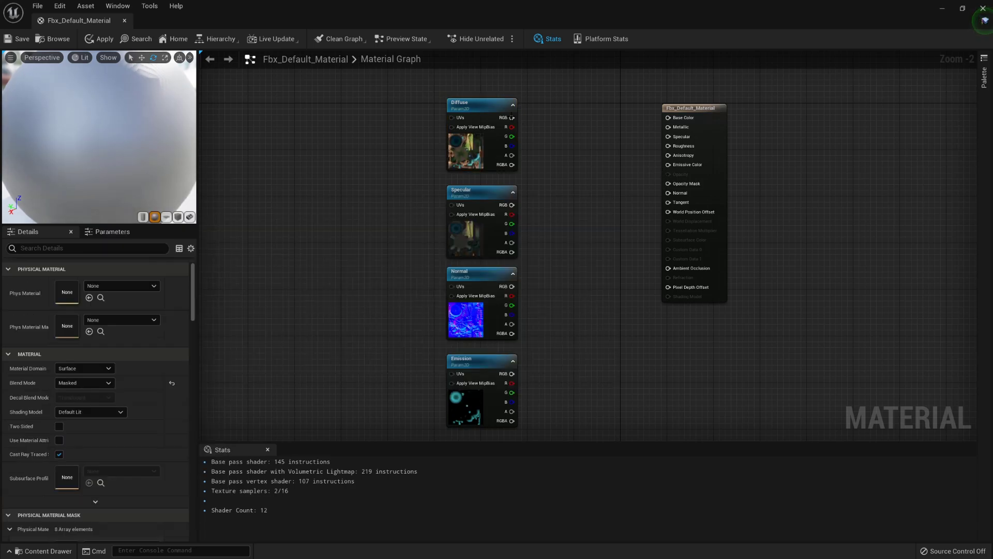
Connect the RGB outputs of Diffuse, Specular, Normal and Emission to the material's Base Color, Specular, Normal and Emissive Color inputs
left_click_drag(512, 117, 668, 117)
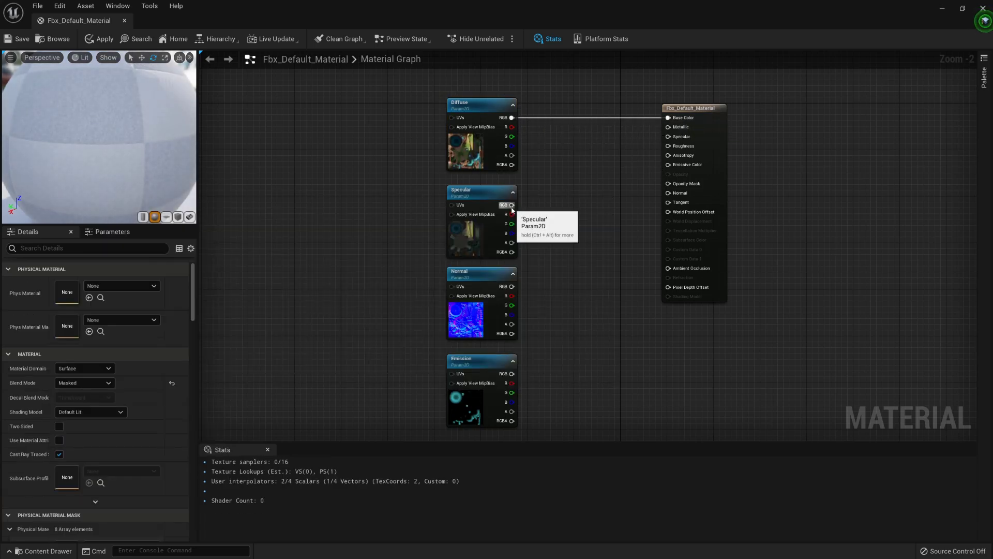
left_click_drag(512, 205, 668, 137)
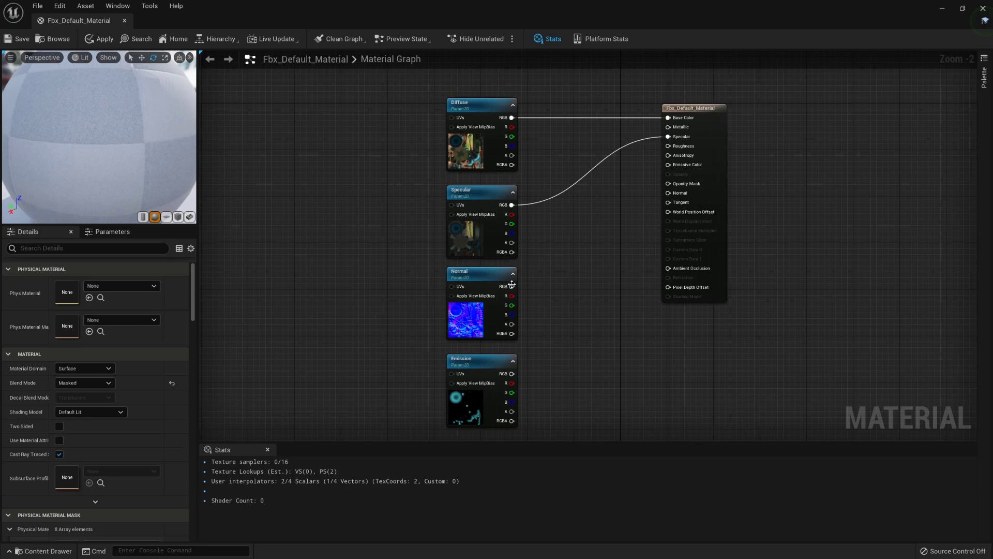
left_click_drag(512, 286, 668, 193)
left_click_drag(512, 373, 678, 168)
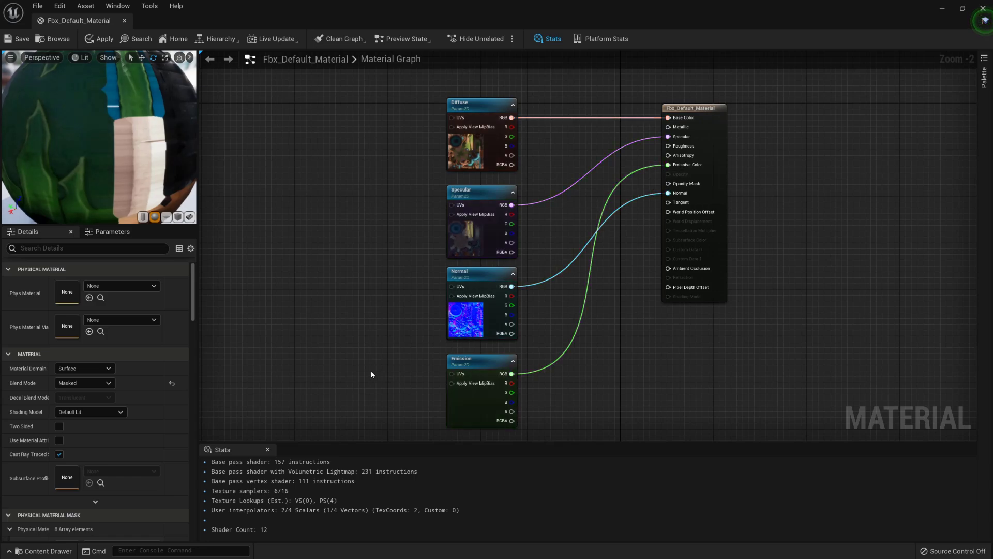
Group the four texture parameter nodes in a comment box titled "Specular Setup"
left_click_drag(377, 395, 536, 166)
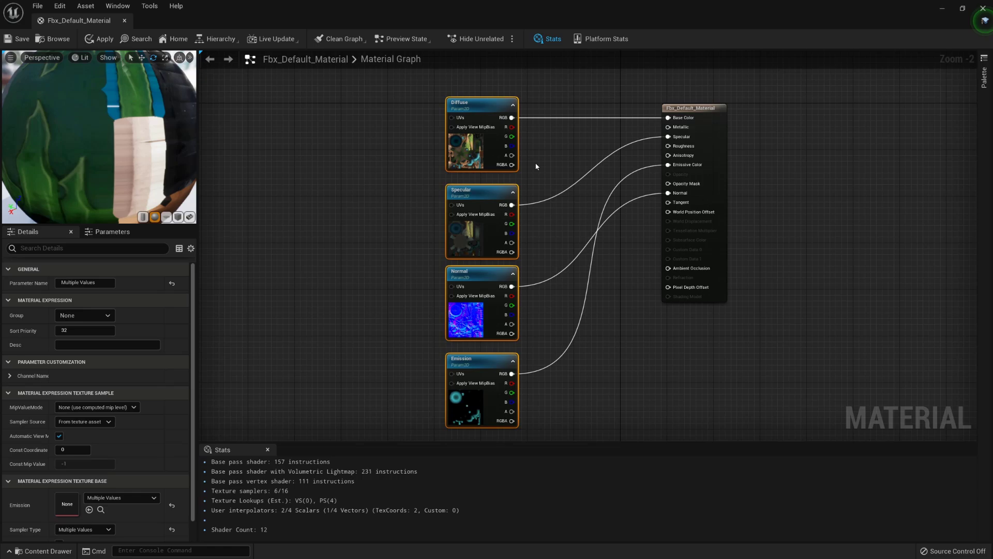
type("cSpecular Setup")
key("Return")
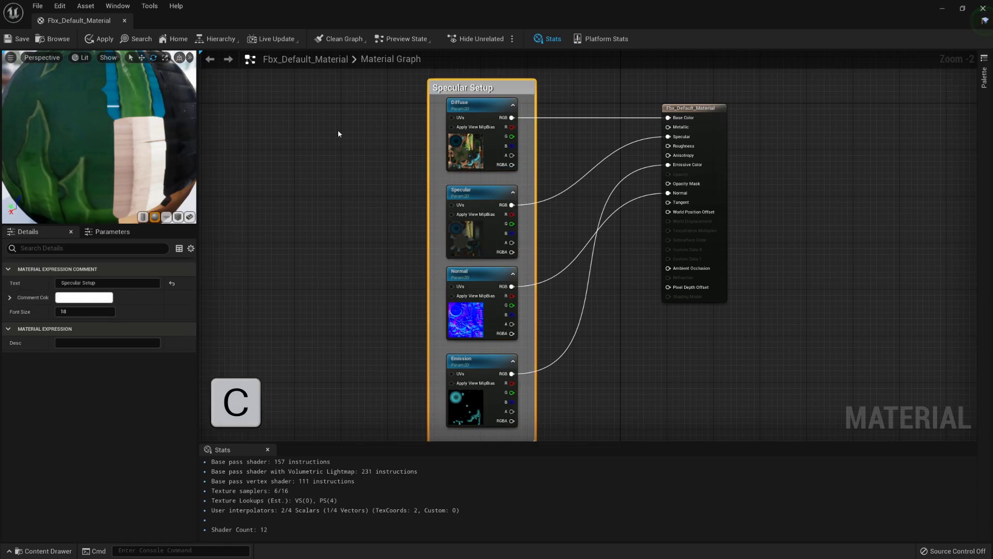
left_click(345, 149)
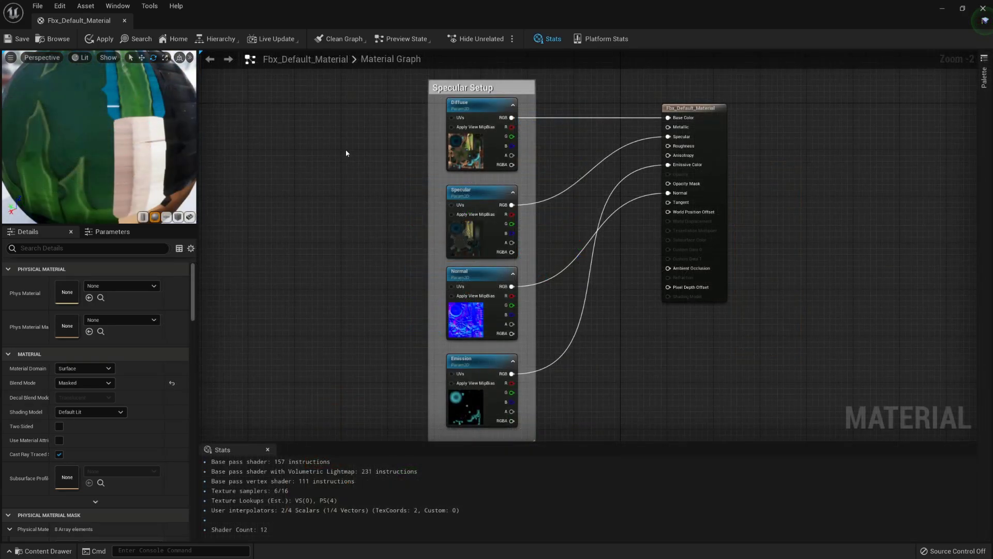
Add a Particle Color node and a Vertex Color node below the Specular Setup group, with Vertex Color above Particle Color
scroll(346, 149, "down", 4)
scroll(432, 302, "up", 4)
right_click(344, 278)
type("particle")
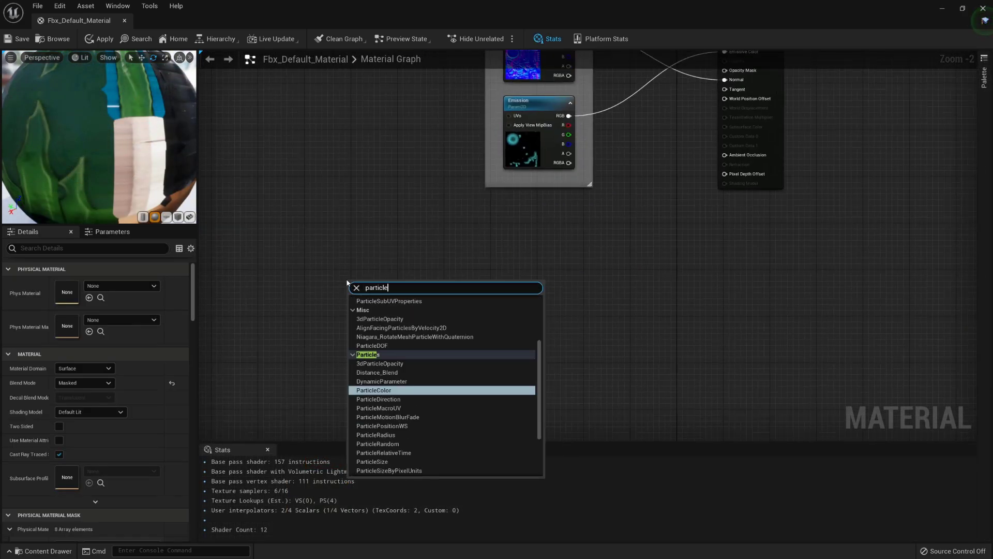
key("Return")
right_click(355, 207)
type("vertex")
key("Return")
left_click(368, 291)
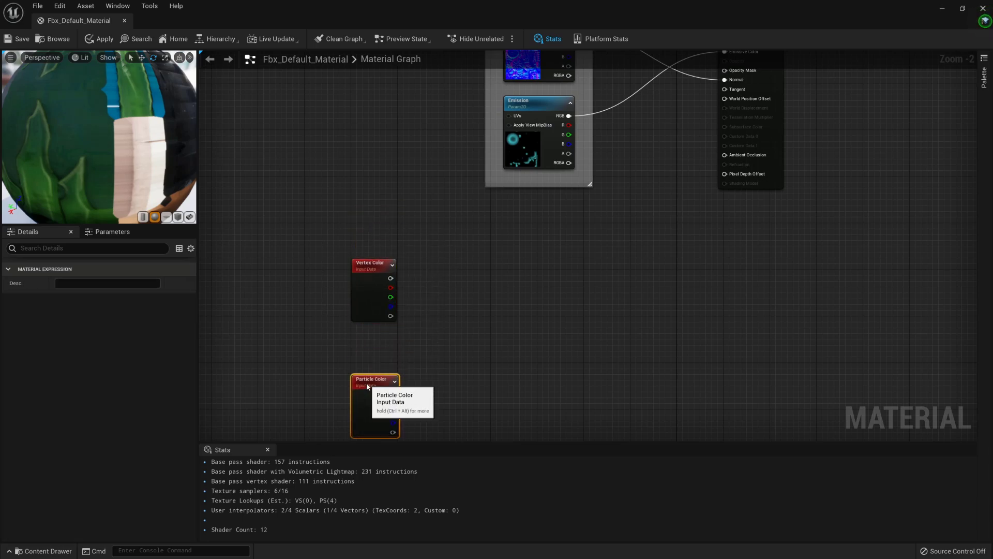
left_click(430, 306)
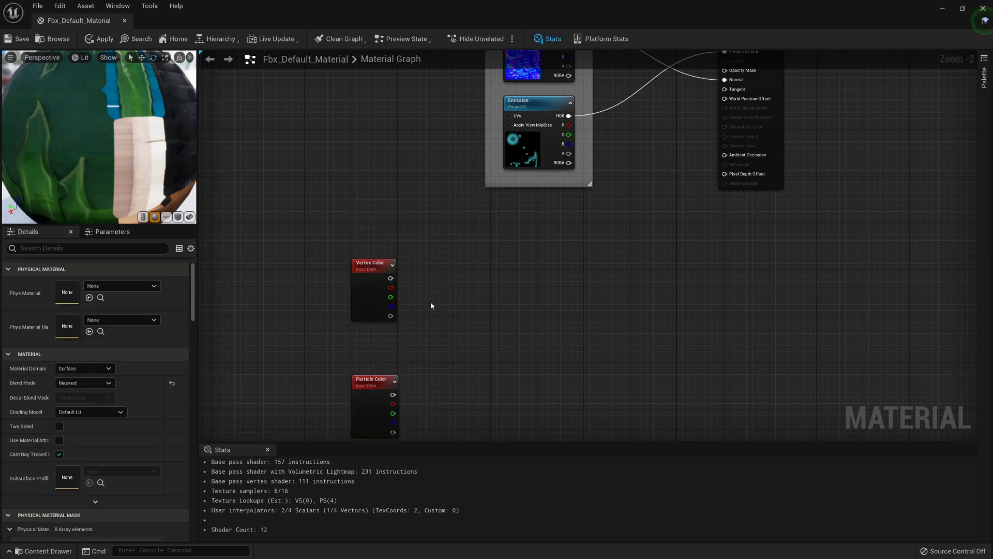
Add a Step node beside Vertex Color and place a copy of it beside Particle Color
right_click(432, 307)
type("step")
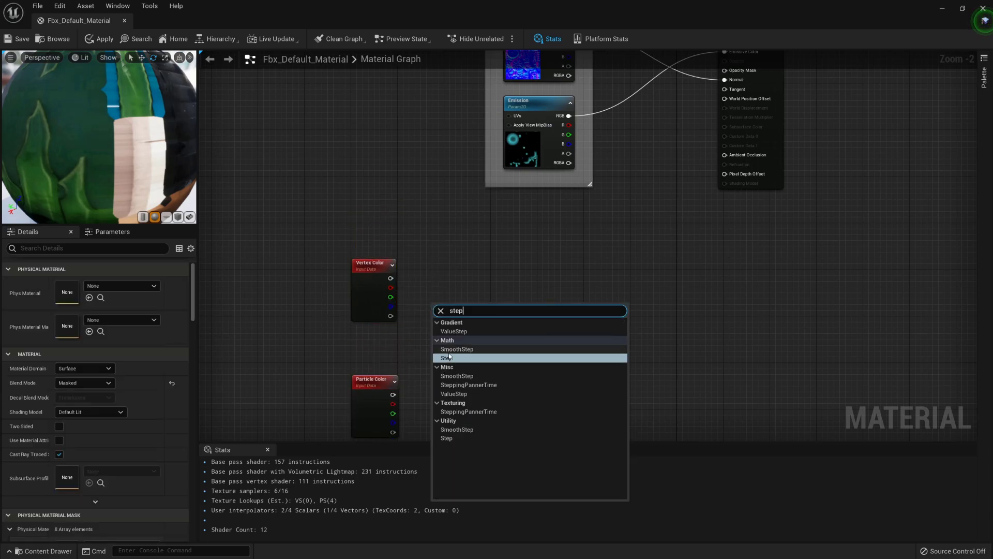
left_click(449, 357)
key("ctrl+c")
key("ctrl+v")
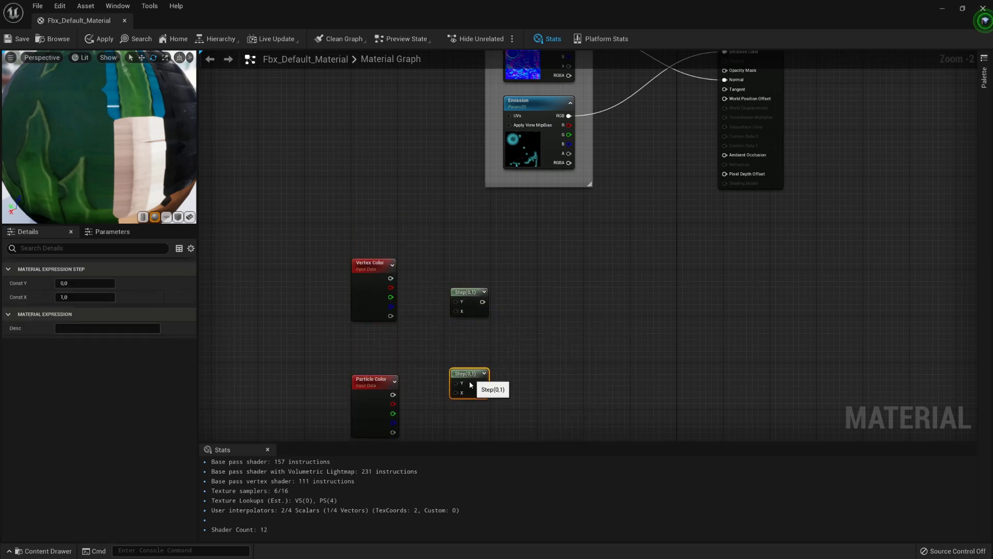
left_click(425, 298)
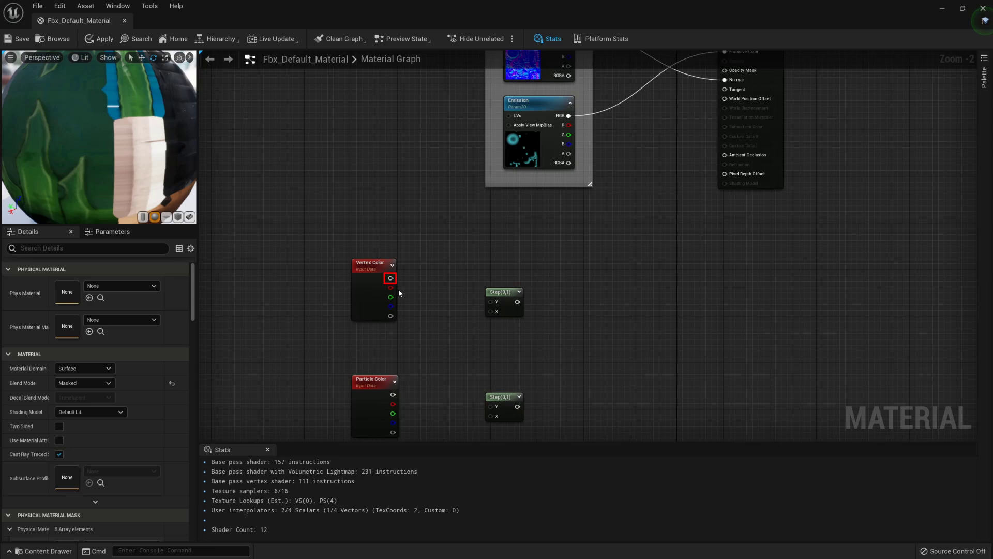
Connect Vertex Color to the upper Step's Y and, through a OneMinus node, the lower Step's Y; connect Particle Color red to the upper X
left_click_drag(390, 278, 492, 407)
type("one")
key("Return")
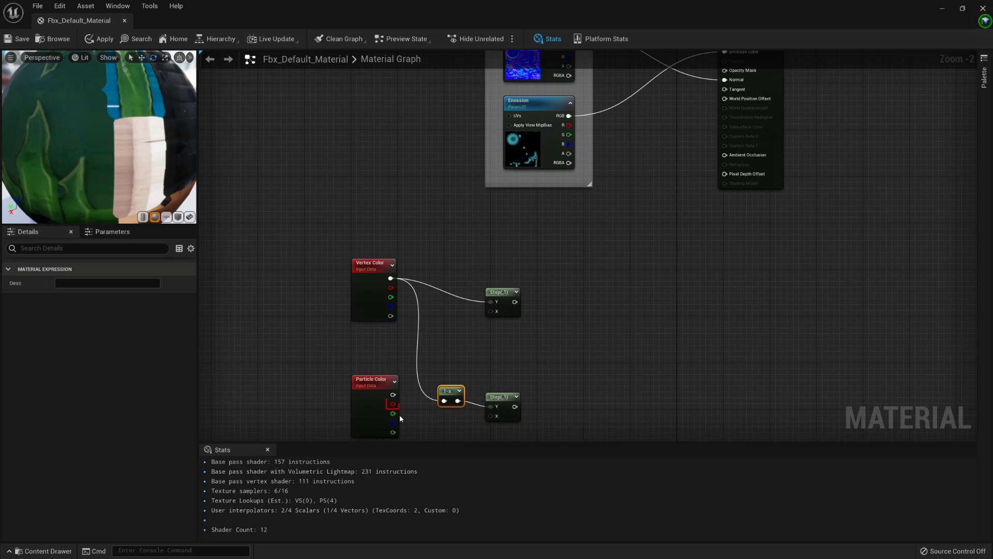
left_click_drag(393, 404, 490, 319)
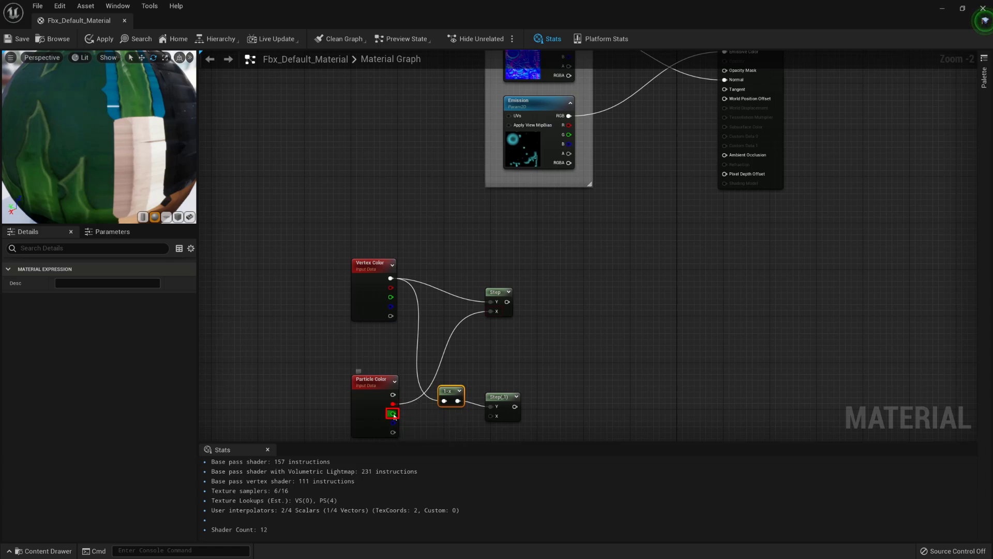
Connect Particle Color's green channel to the lower Step's X, and combine both Step outputs through a Multiply node followed by a Saturate node
left_click_drag(393, 413, 584, 321)
type("mult")
key("Return")
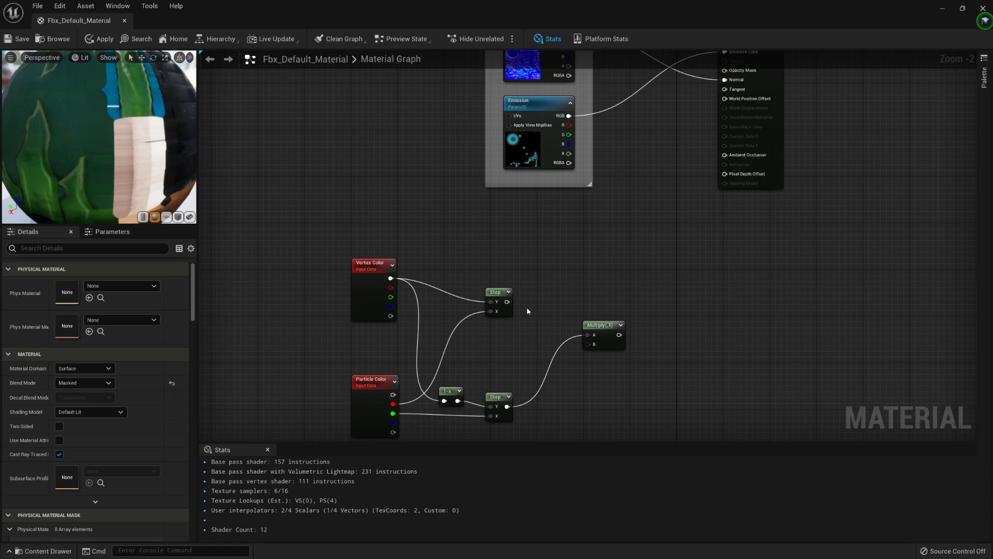
left_click_drag(507, 302, 623, 293)
type("sat")
left_click(646, 346)
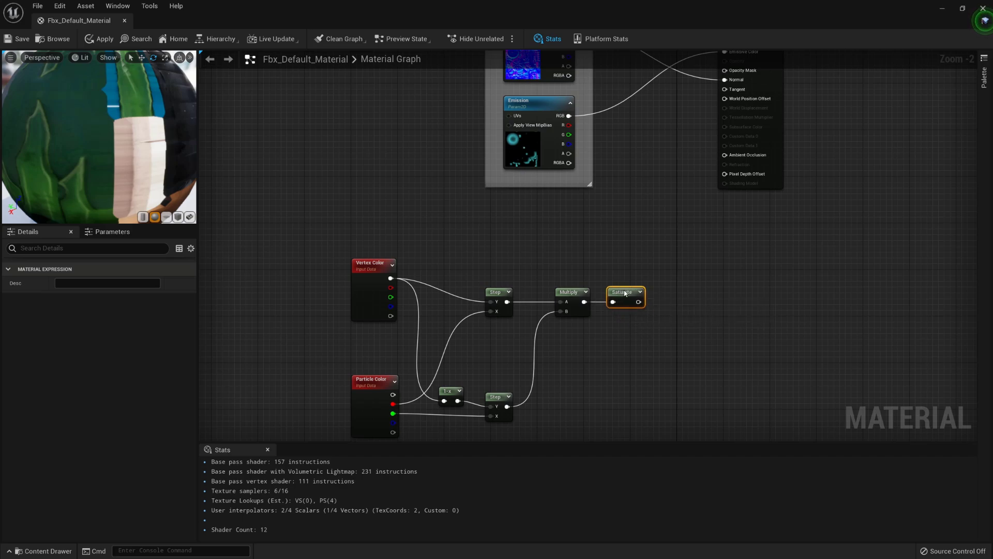
Group the mask nodes in a comment titled "Step Opacity Mask Setup" and connect the Saturate output to the material's Opacity Mask
left_click_drag(293, 255, 673, 399)
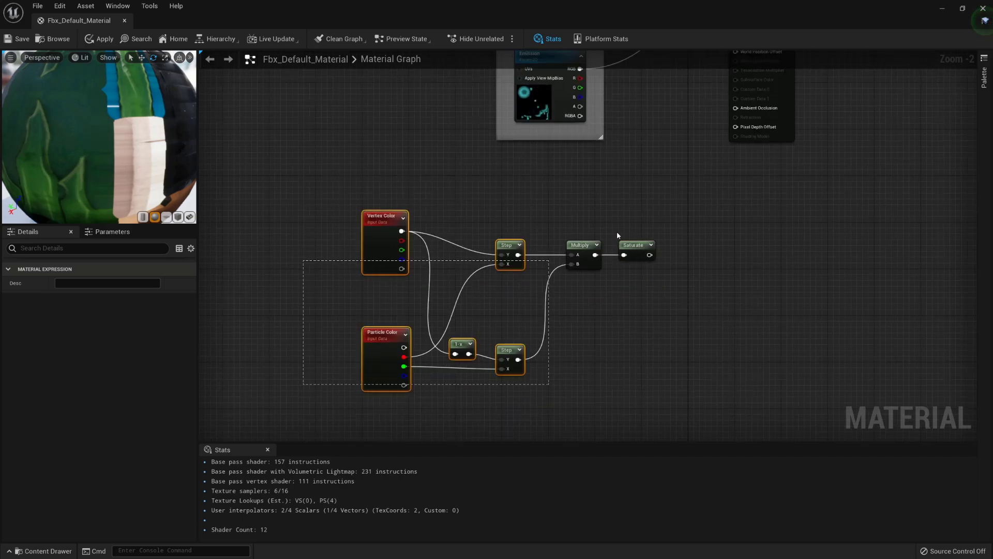
type("cStep Opacity Mask Setup")
key("Return")
left_click_drag(649, 255, 739, 280)
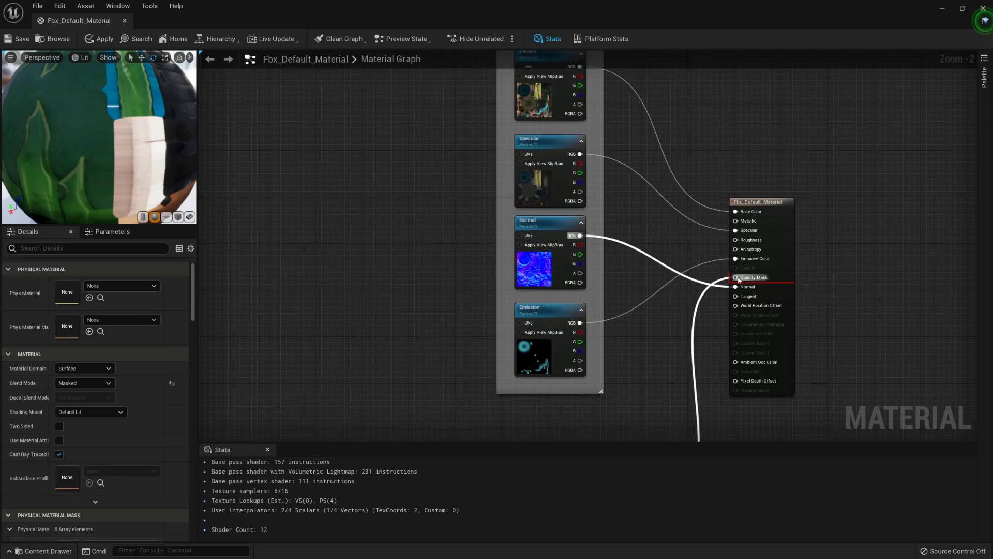
scroll(705, 309, "down", 3)
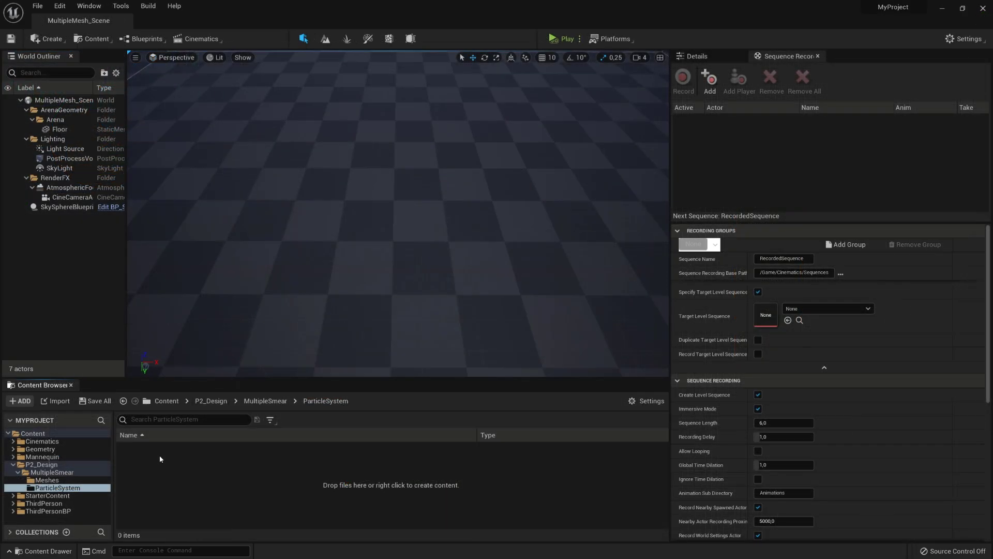
Create a Cascade Particle System (Legacy) named FX_Sawangi_Cleave in the ParticleSystem folder and open it for editing
right_click(160, 459)
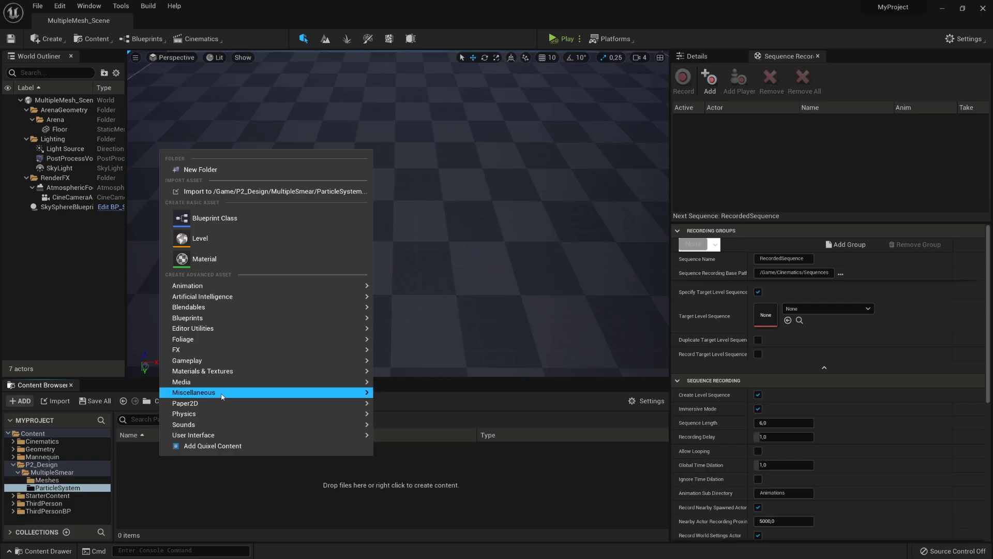
mouse_move(221, 395)
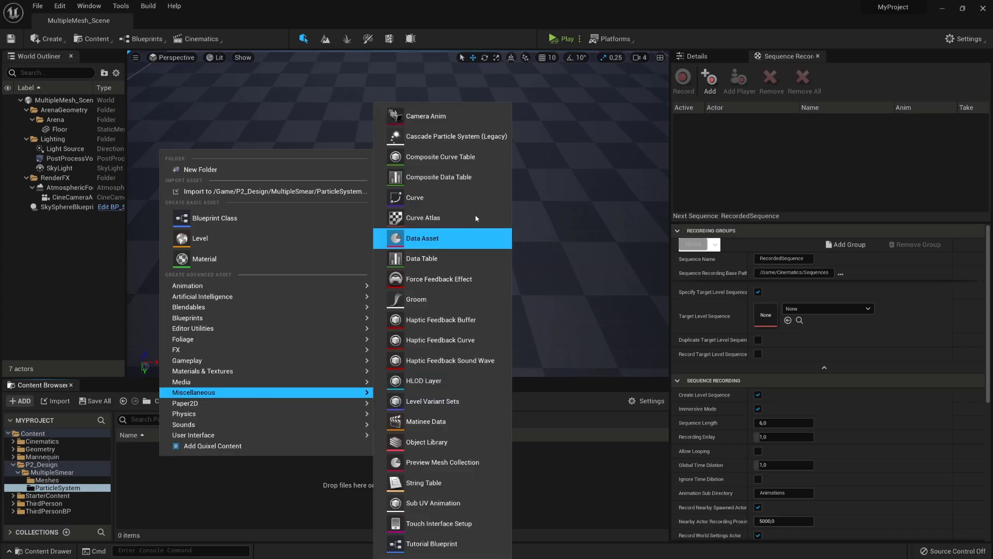
left_click(474, 142)
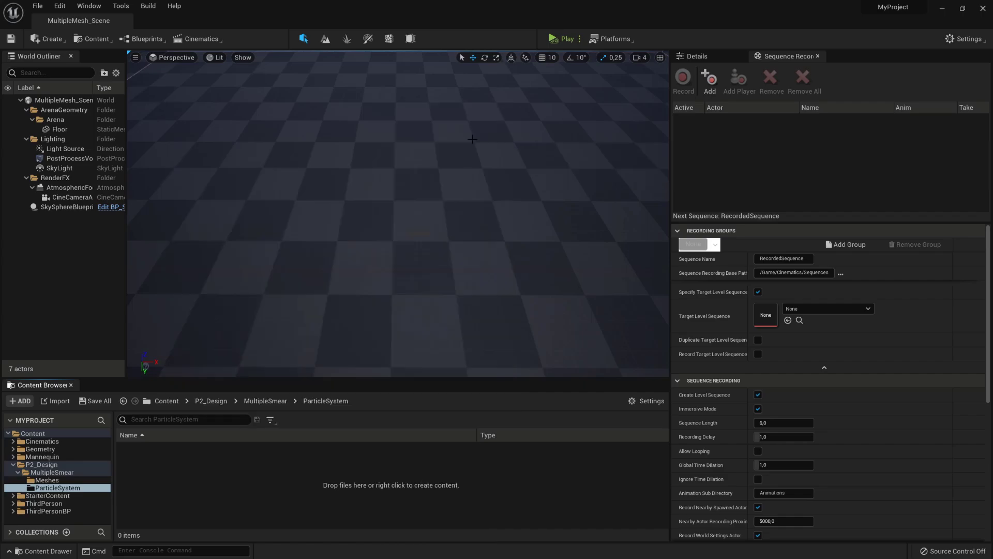
type("FX_Sawangi_Cleave")
key("Return")
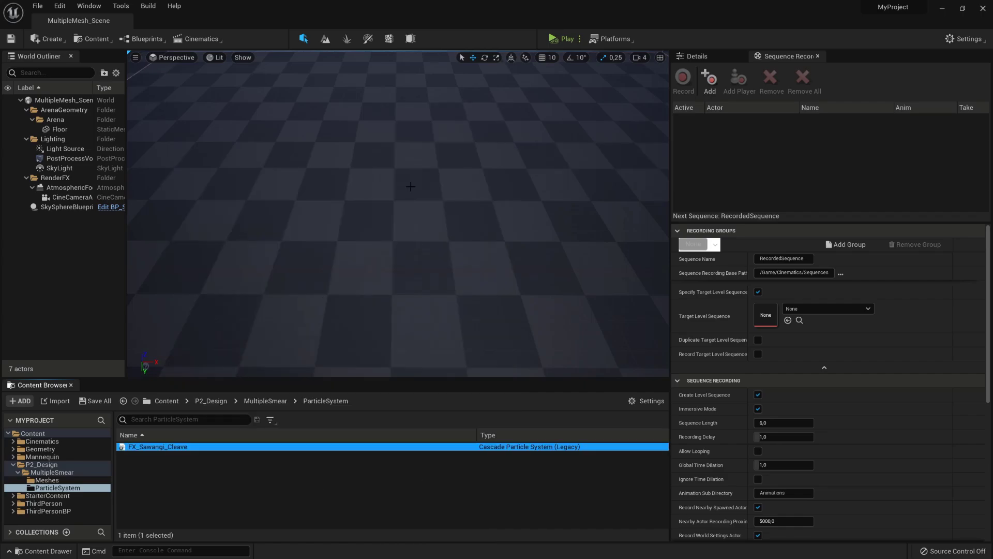
double_click(181, 448)
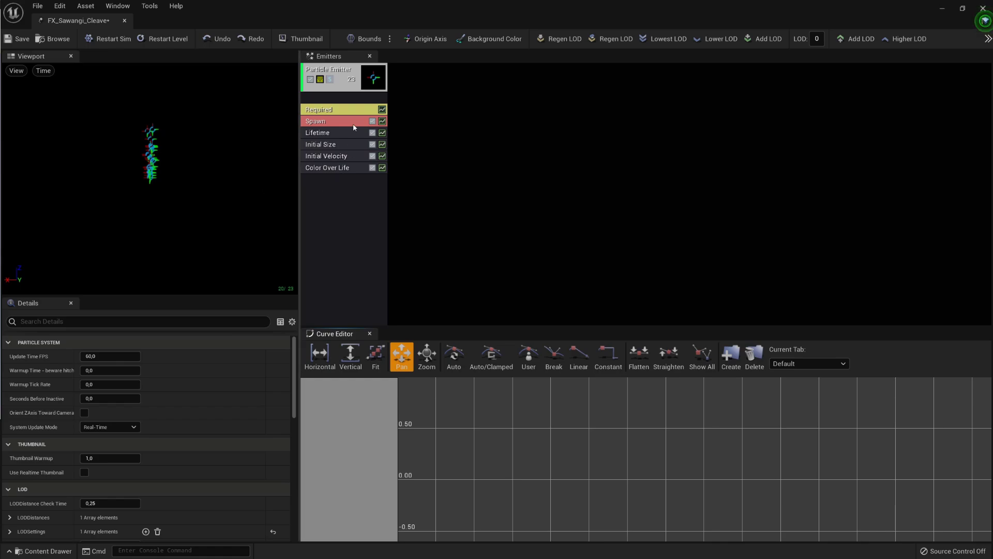
Add a Mesh Data type module to the particle emitter and assign the FX_SM_Sawangi_Attack_MultipleSmearMesh_Combined mesh
right_click(364, 99)
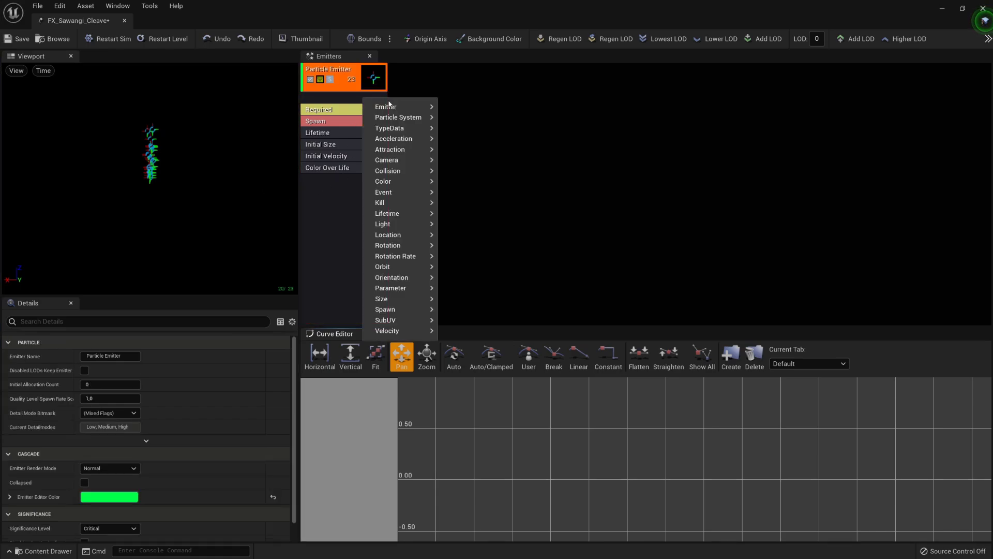
mouse_move(426, 133)
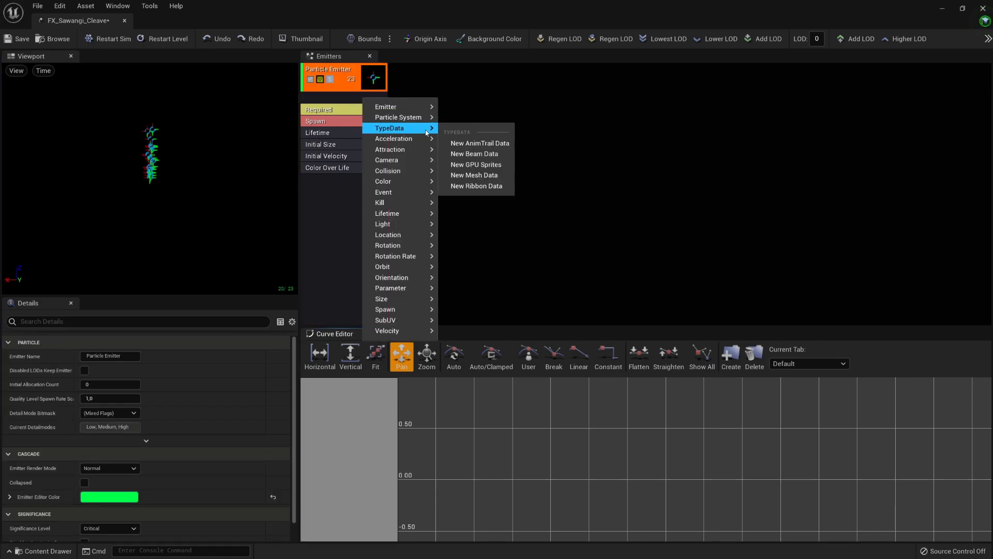
left_click(483, 177)
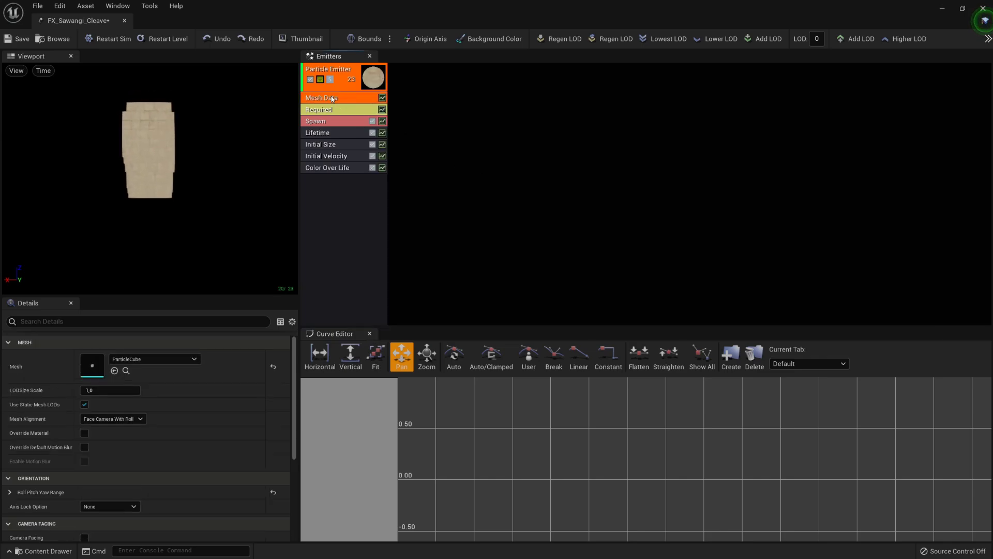
left_click(194, 359)
left_click(207, 329)
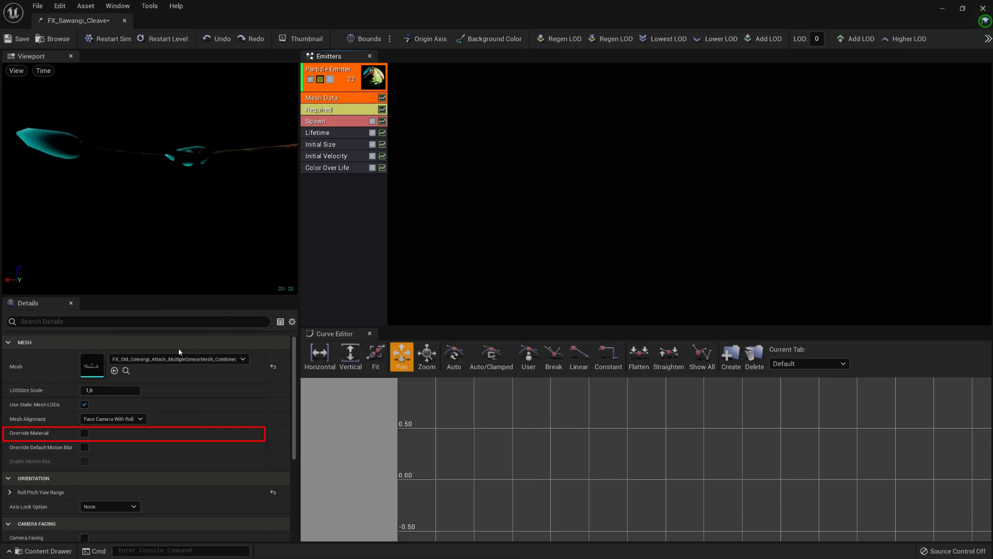
Enable Override Material in the Mesh Data module and set the Required module's material to FX_MA_Sawangi_Attack
left_click(84, 434)
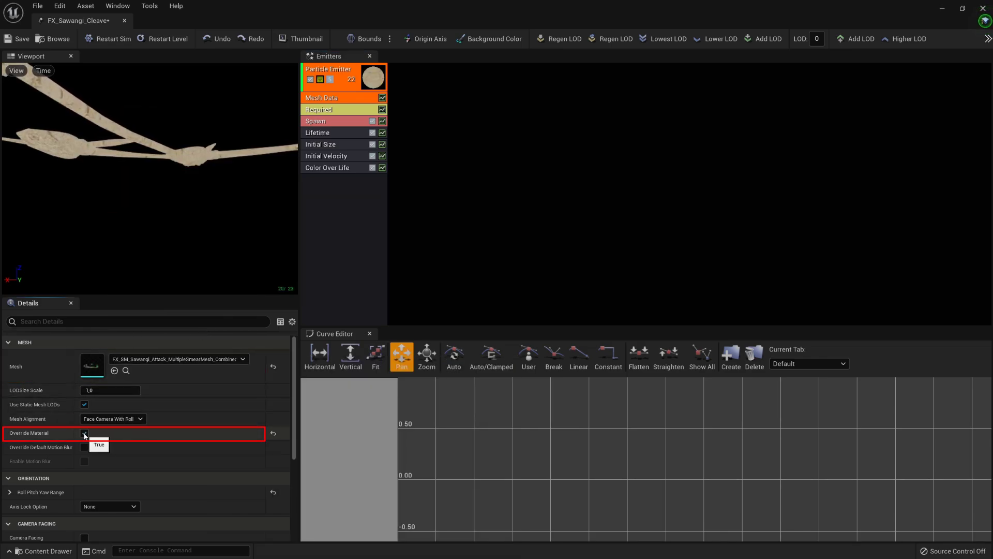
left_click_drag(256, 195, 236, 159)
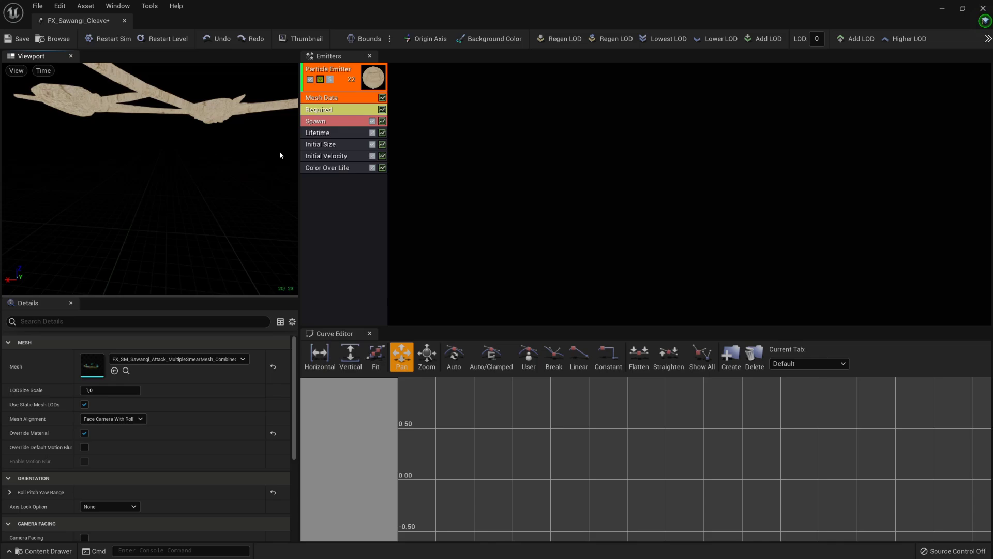
left_click(342, 110)
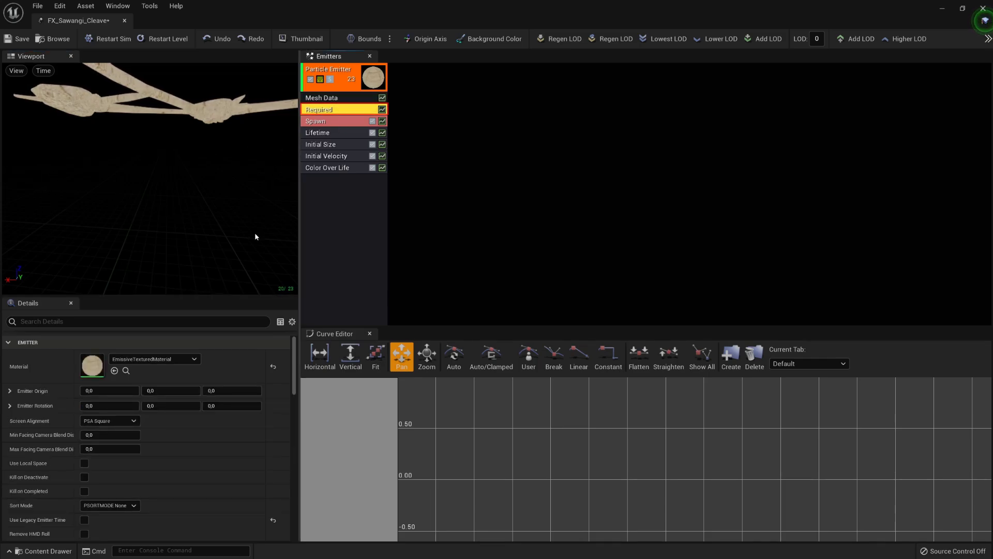
left_click(196, 360)
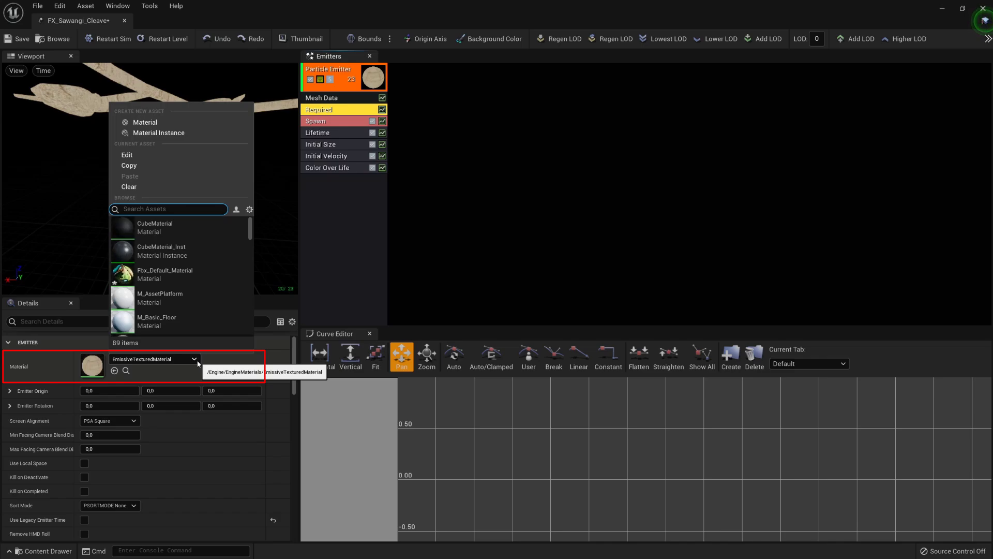
left_click(246, 234)
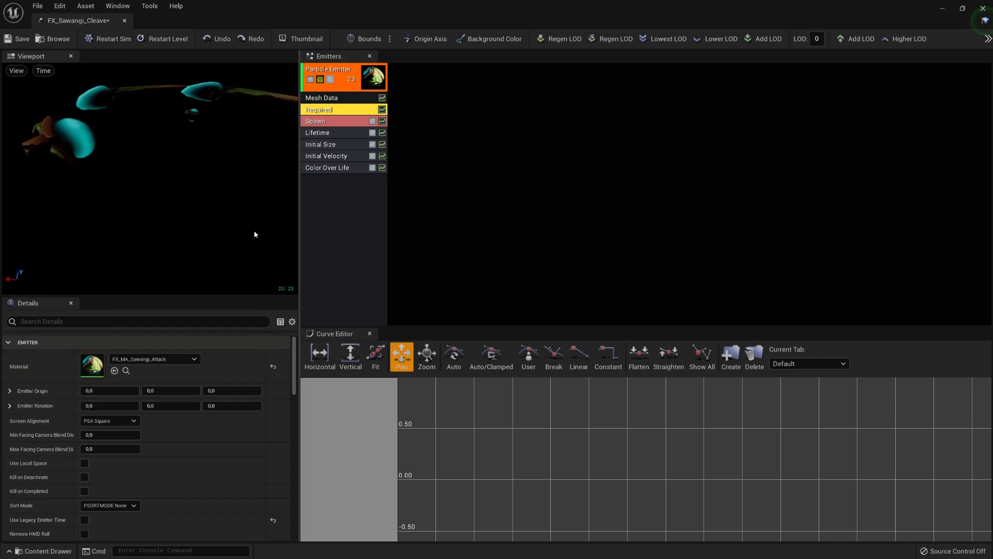
Lighten the particle preview's background color to a dark grey with a value of about 0,084
left_click(242, 164)
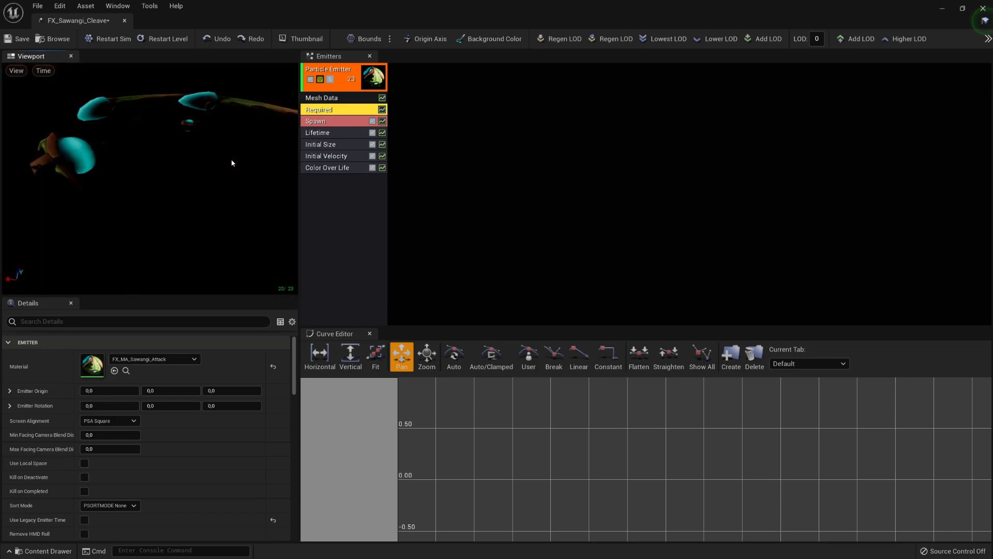
left_click(480, 42)
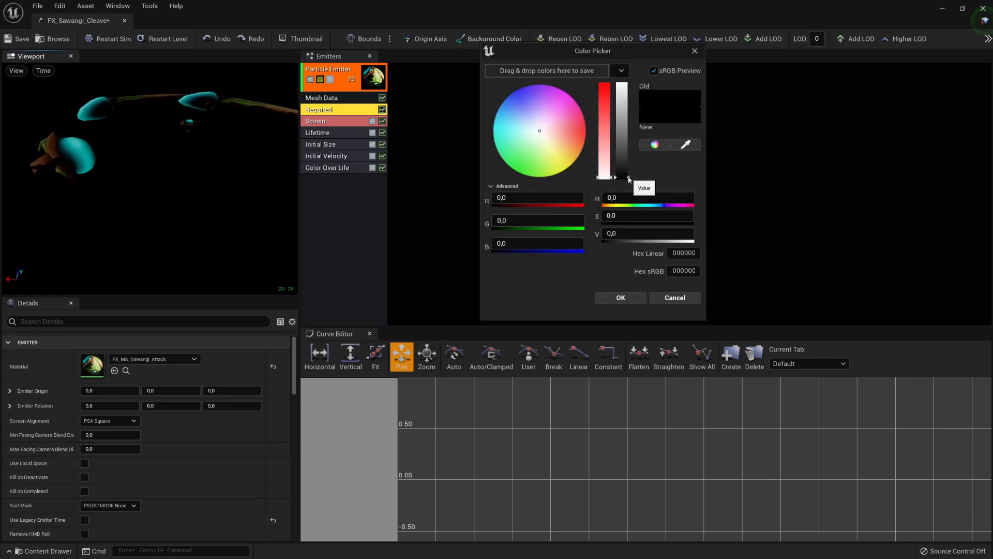
left_click_drag(628, 181, 628, 169)
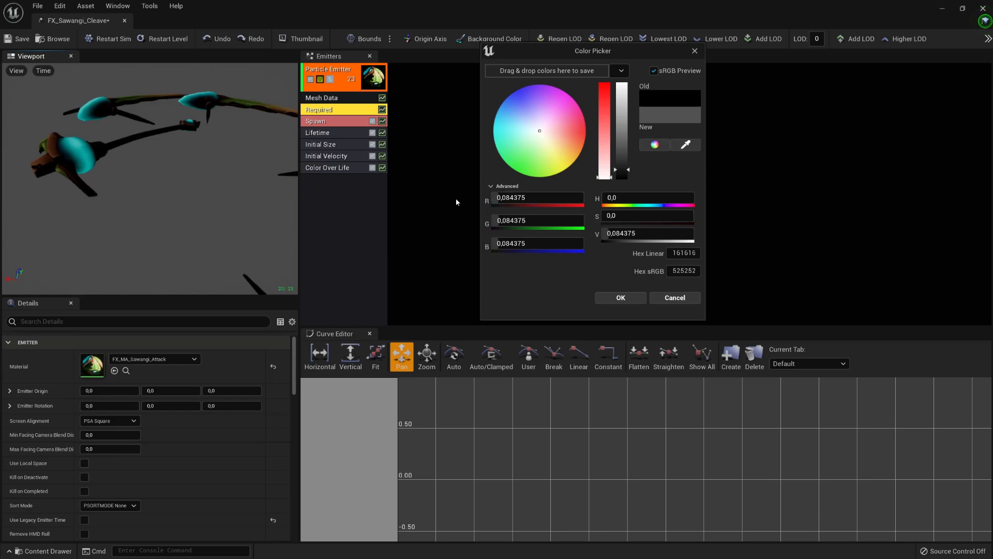
Change the Initial Size module's distribution to Distribution Vector Constant and set the size to 9,9 on all three axes
left_click(335, 146)
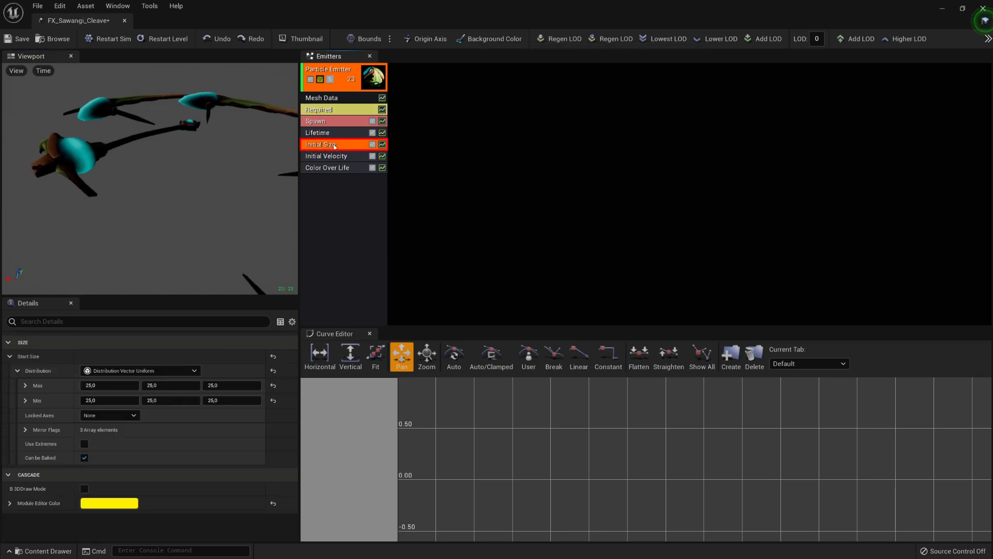
left_click(156, 370)
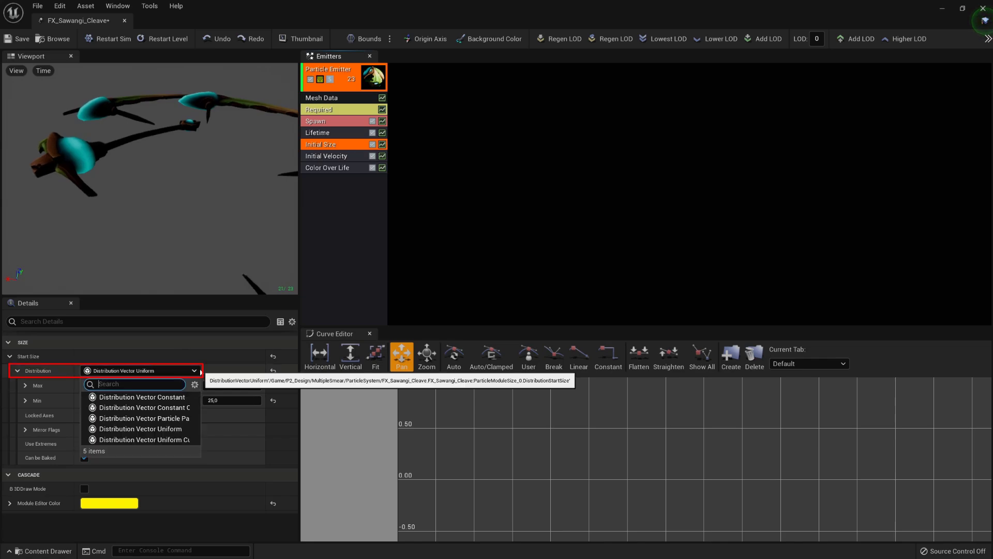
left_click(188, 399)
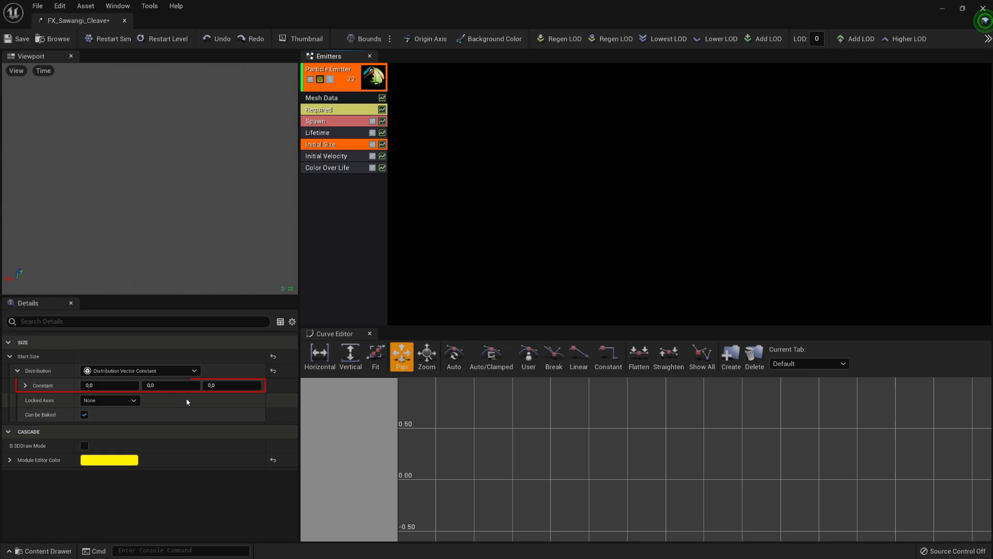
left_click(124, 386)
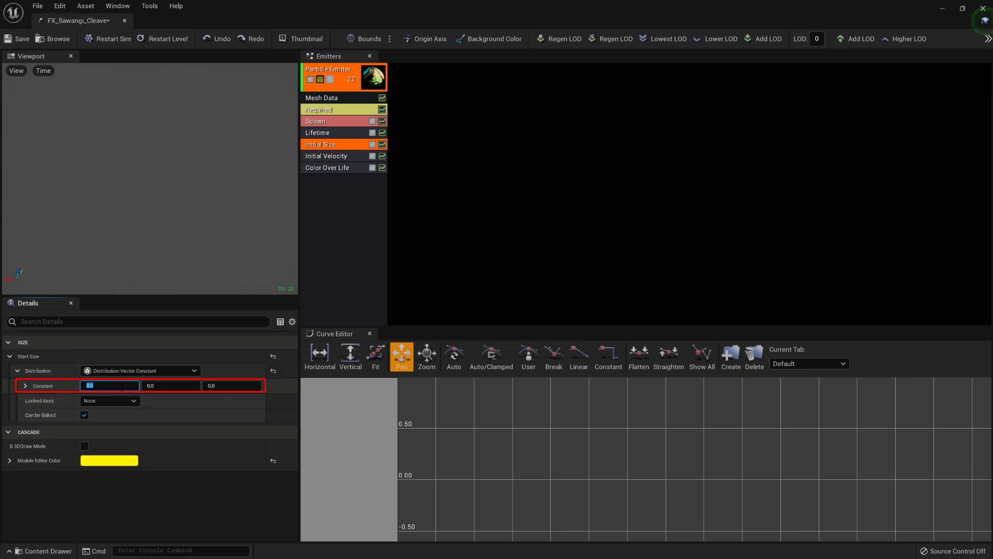
type("9,9")
key("Tab")
type("9,9")
key("Tab")
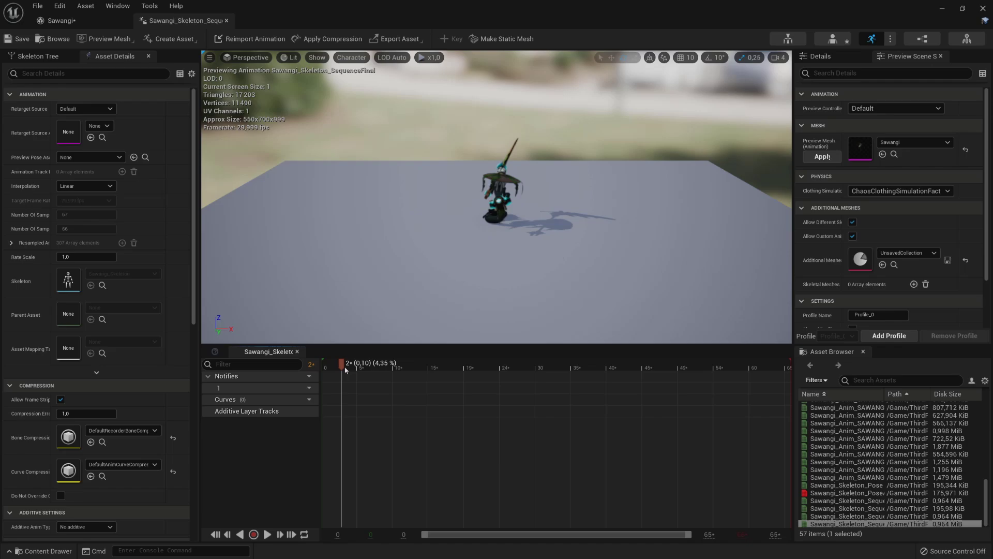
Open the Sawangi_Skeleton_SequenceFinal animation from the Sawangi skeletal mesh and scrub its timeline to examine the attack's timing and total length
left_click_drag(343, 369, 778, 381)
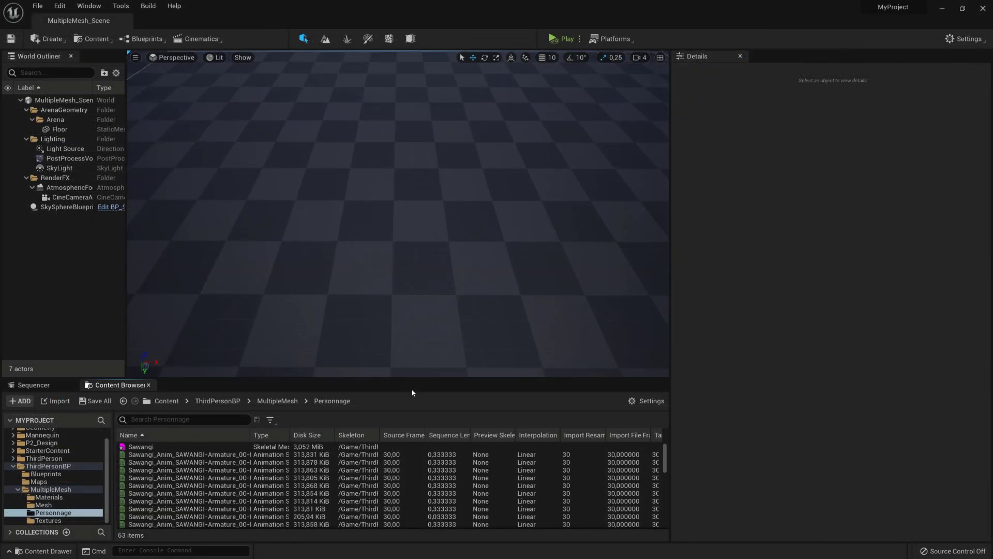
double_click(163, 446)
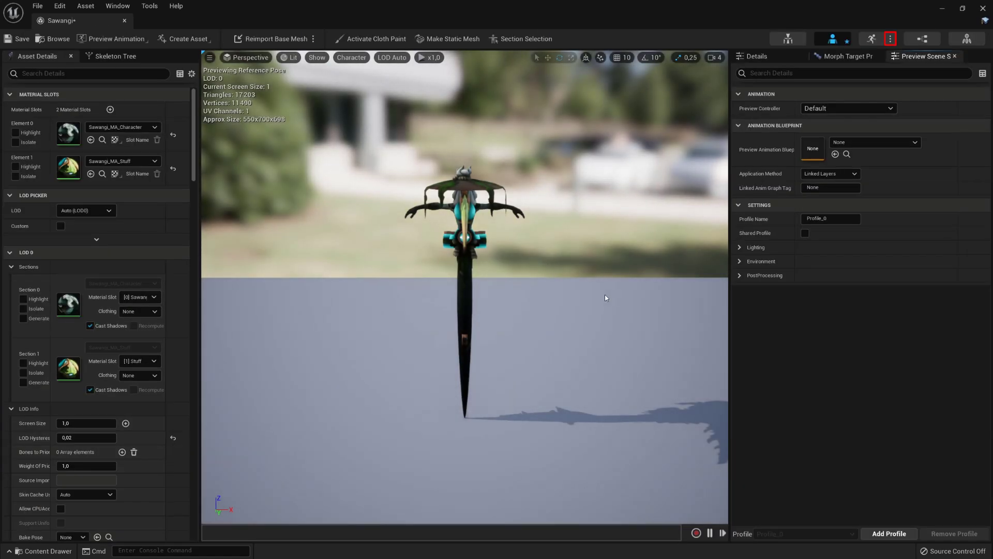
left_click(891, 39)
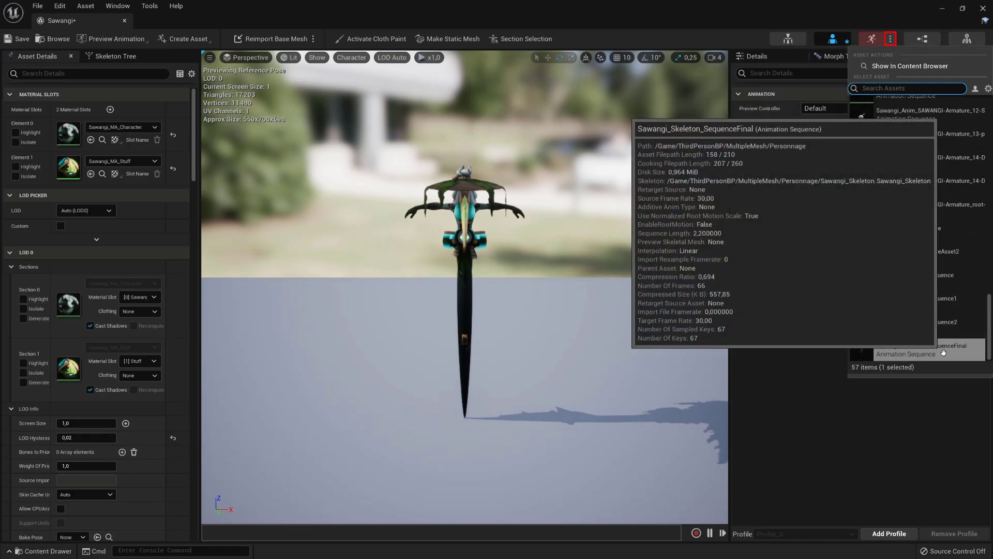
left_click(944, 354)
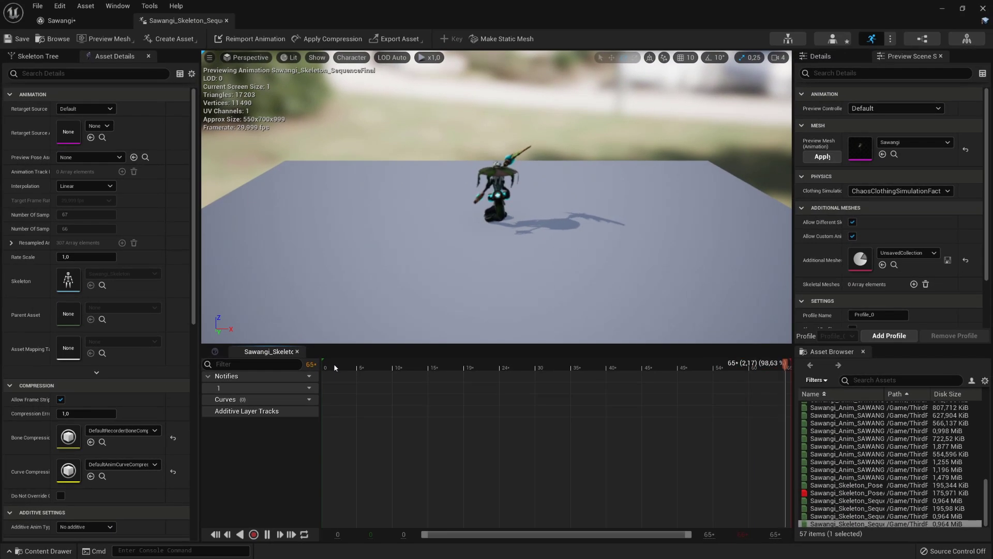
left_click(213, 244)
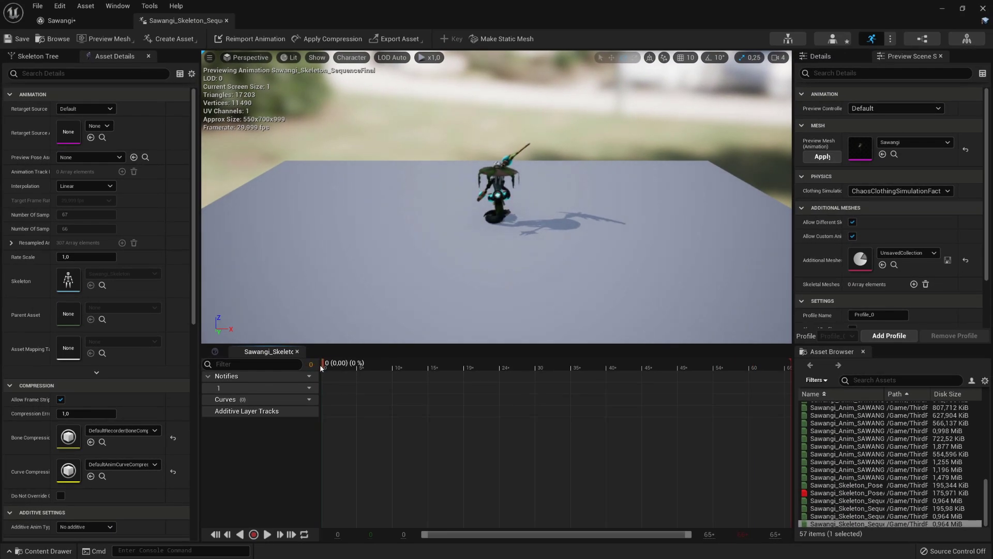
left_click_drag(320, 364, 519, 372)
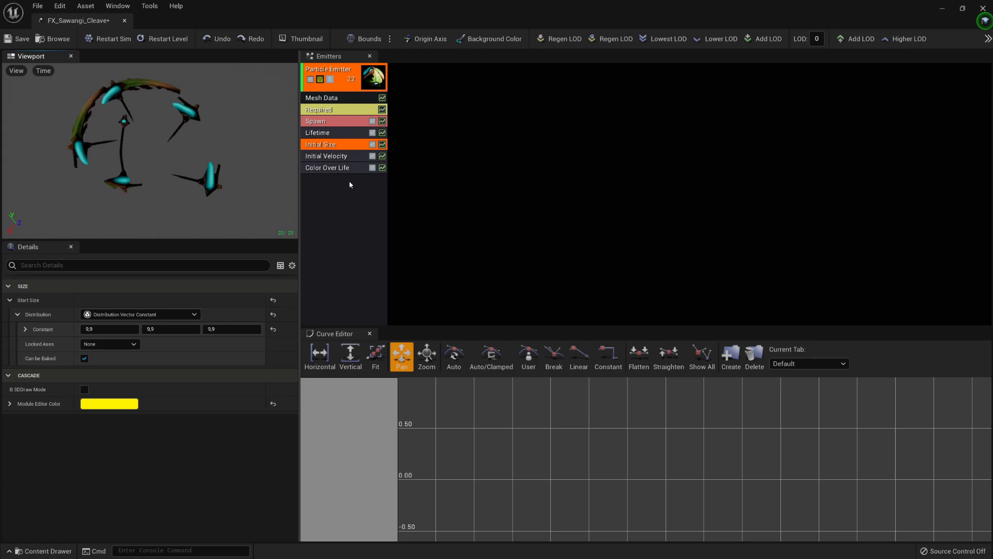
In the FX_Sawangi_Cleave emitter's Required module, set Emitter Duration to 2,2 and Emitter Delay to 0,69
left_click(328, 111)
scroll(162, 377, "down", 5)
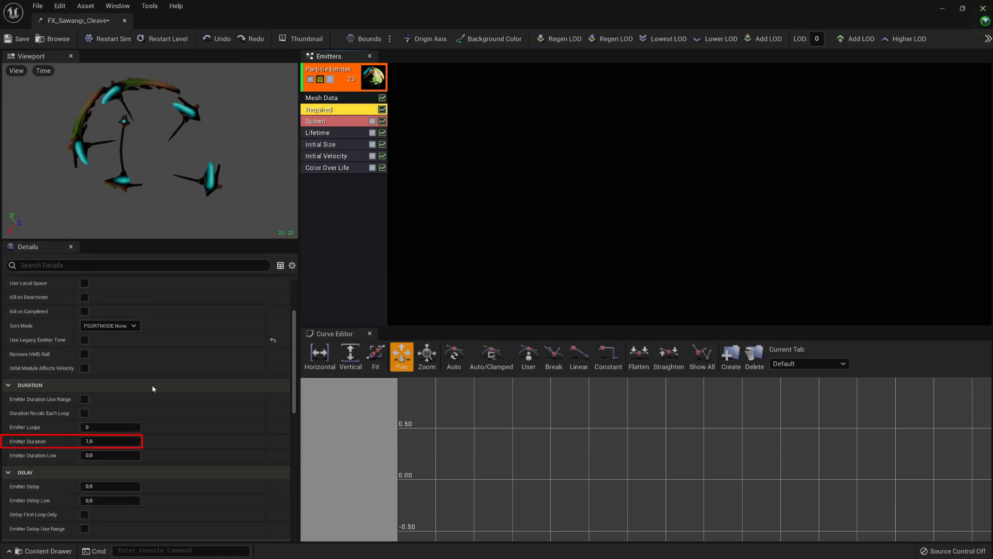
left_click(110, 441)
type("2,2")
left_click(110, 486)
type("0,69")
key("Return")
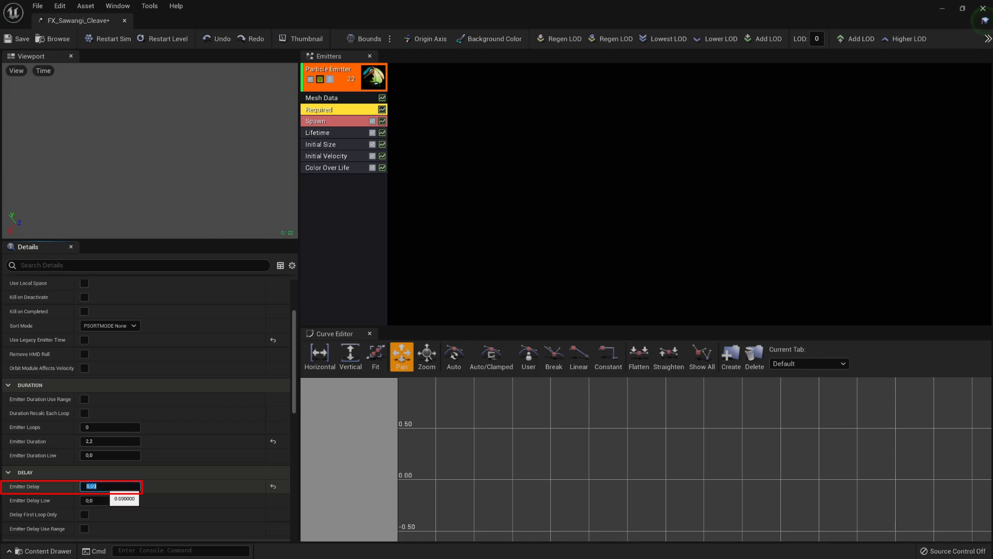
Set the Spawn module's Rate Scale constant to 0 to disable continuous spawning
left_click(317, 121)
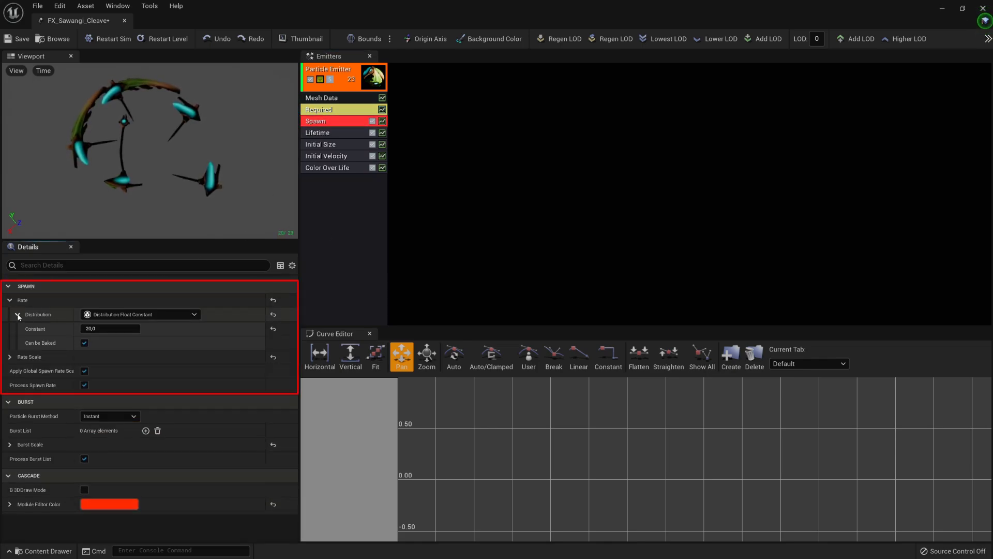
left_click(9, 356)
left_click(9, 300)
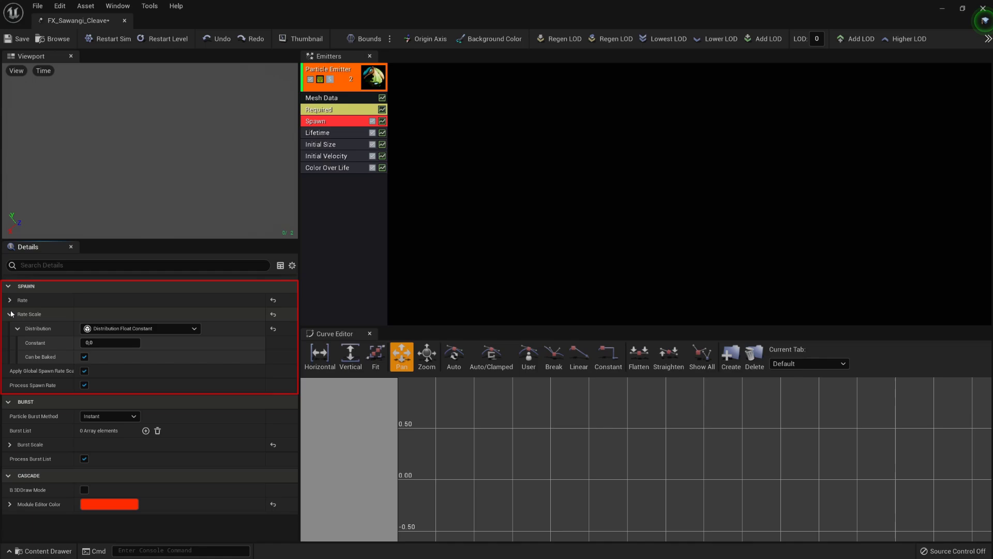
left_click(10, 314)
Add one element to the Spawn module's Burst List and set its Count to 1
left_click(145, 387)
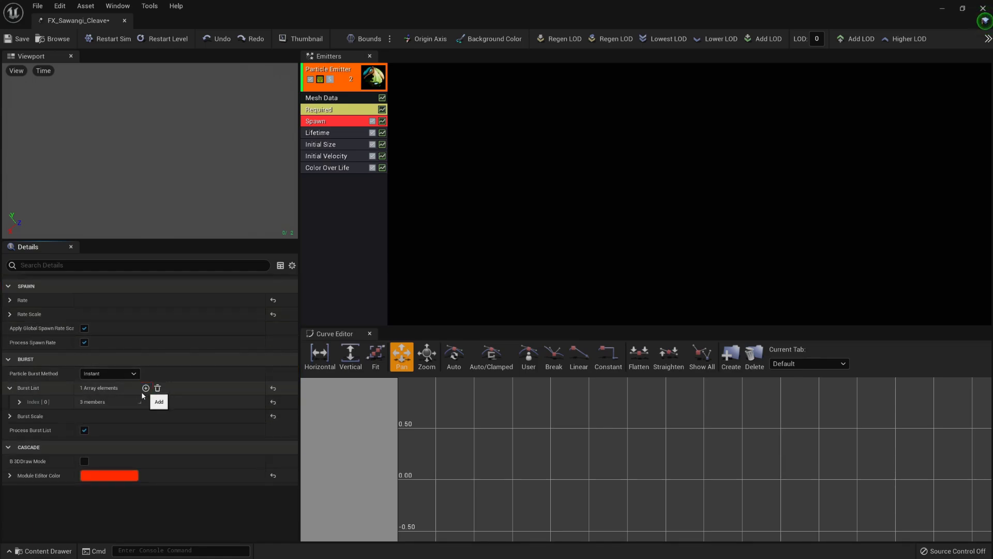
left_click(18, 402)
left_click(110, 416)
type("1")
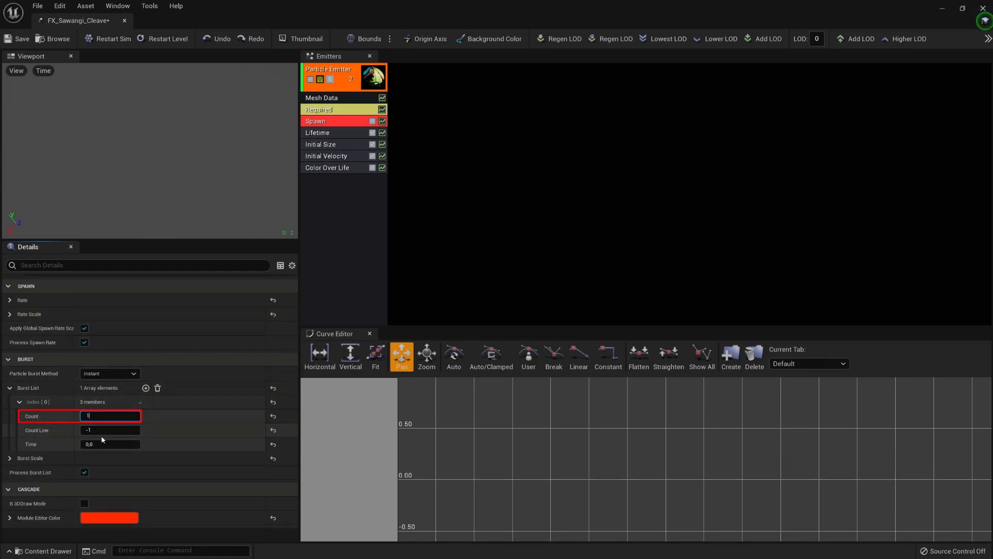
Confirm the burst Count of 1 and delete the Initial Velocity module from the emitter
key("Return")
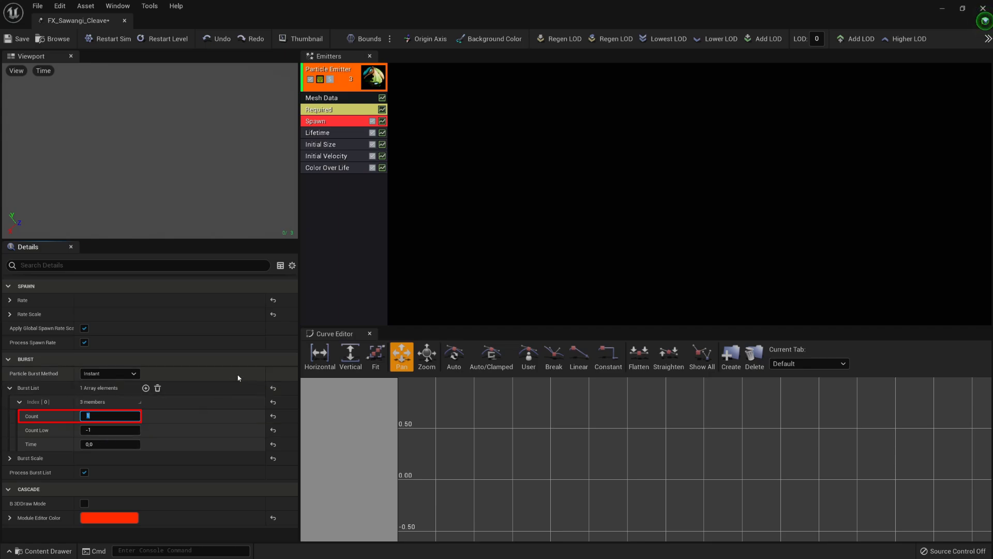
left_click(351, 159)
right_click(351, 159)
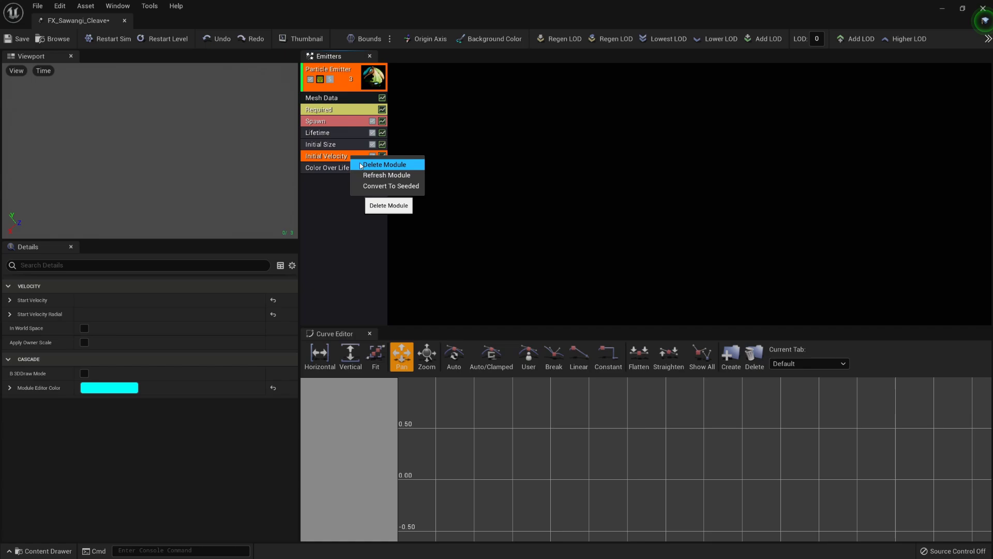
left_click(361, 165)
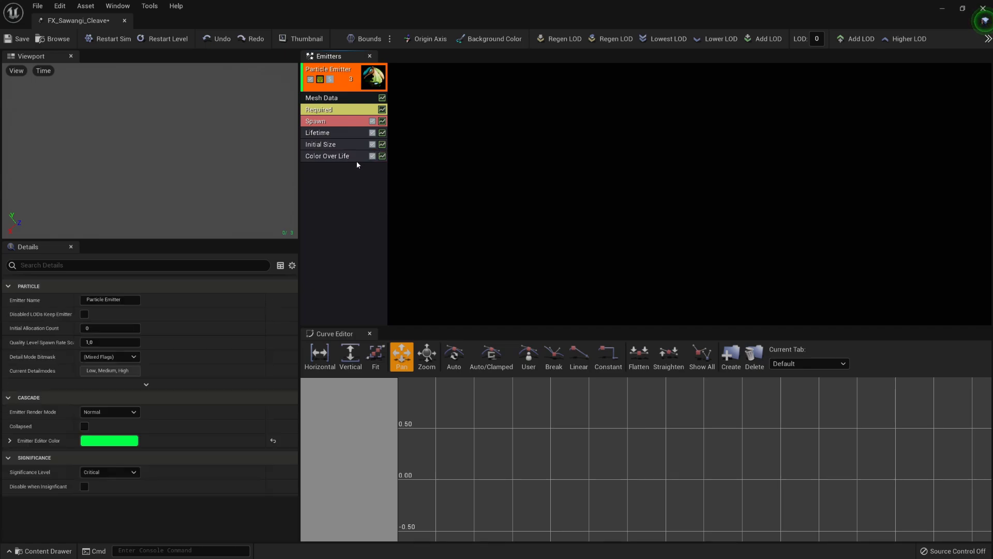
Change the Lifetime module's distribution to Distribution Float Constant and set its Constant to 0,25
left_click(337, 136)
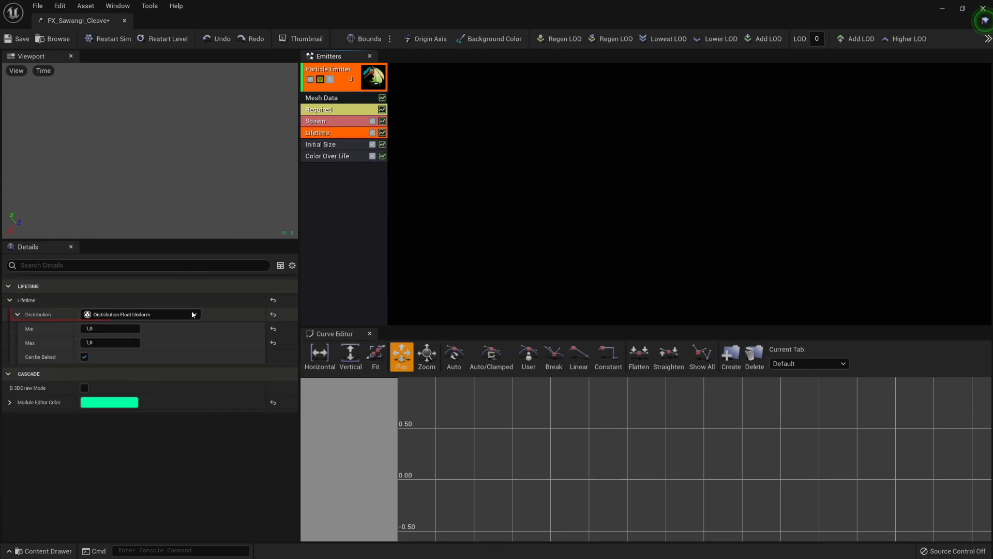
left_click(145, 314)
left_click(181, 342)
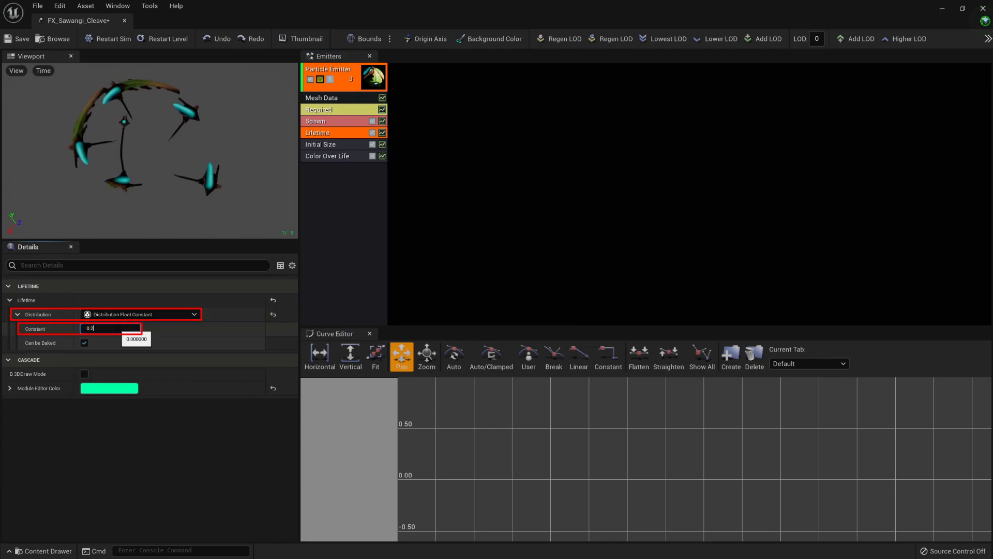
left_click(124, 329)
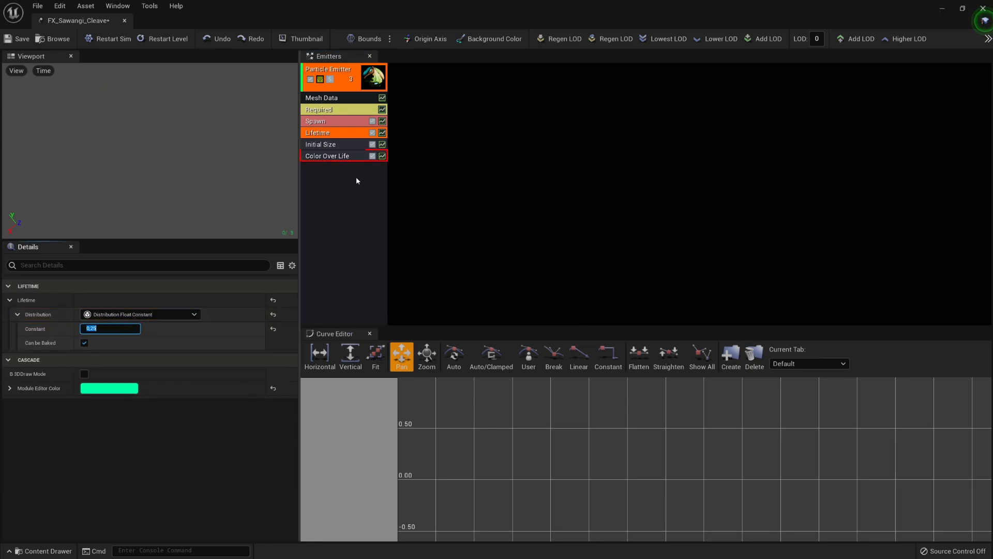
Send the Color Over Life module to the Curve Editor and hide its blue channel and AlphaOverLife curves
left_click(331, 156)
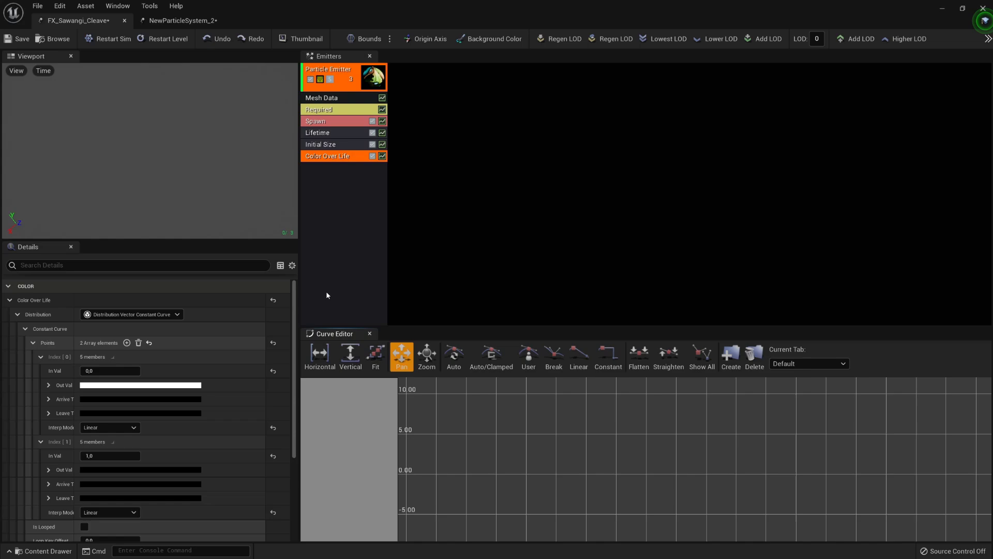
left_click(382, 156)
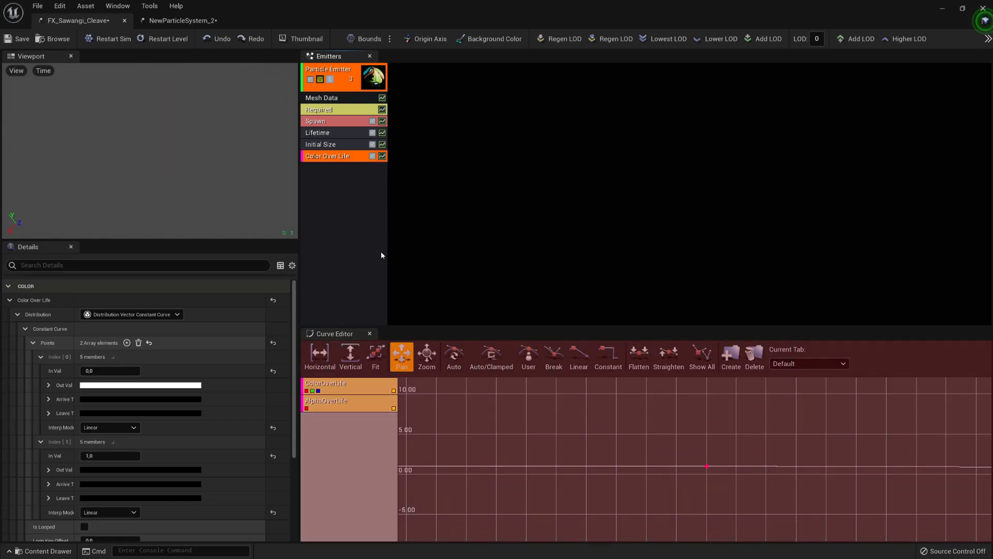
left_click(318, 392)
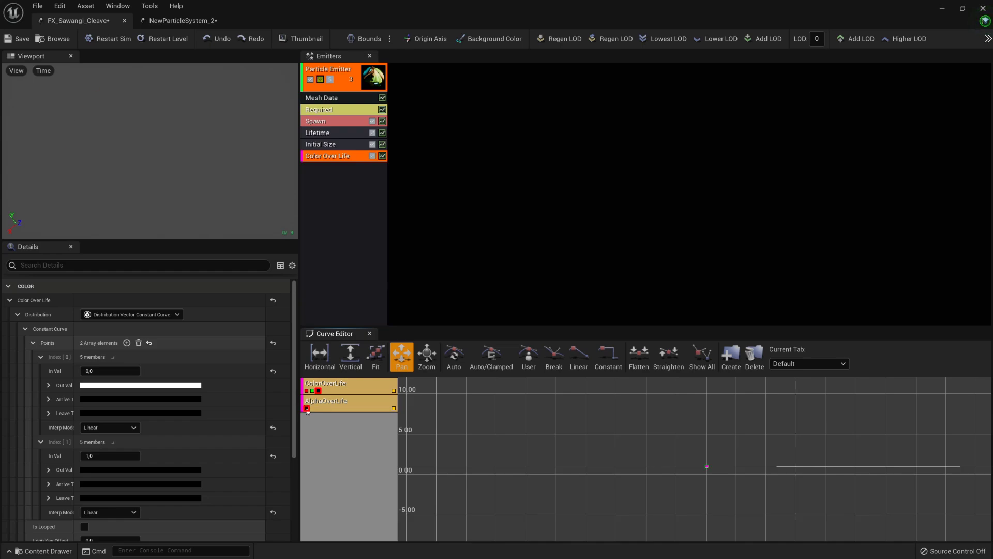
left_click(307, 409)
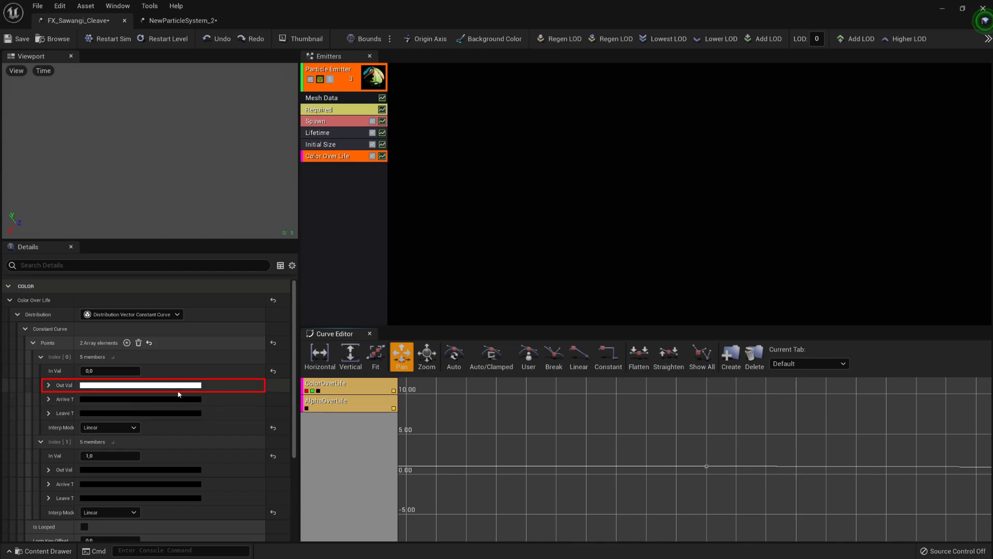
Set the red channel of Color Over Life's Out Val to 0 at the first point and to 1 at the second point
left_click(166, 385)
type("0")
key("Return")
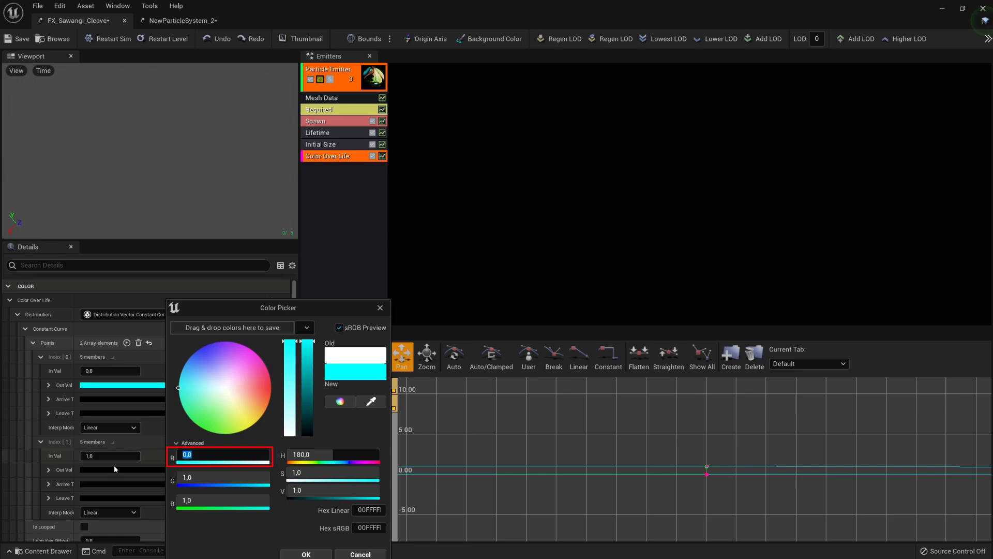
left_click(110, 472)
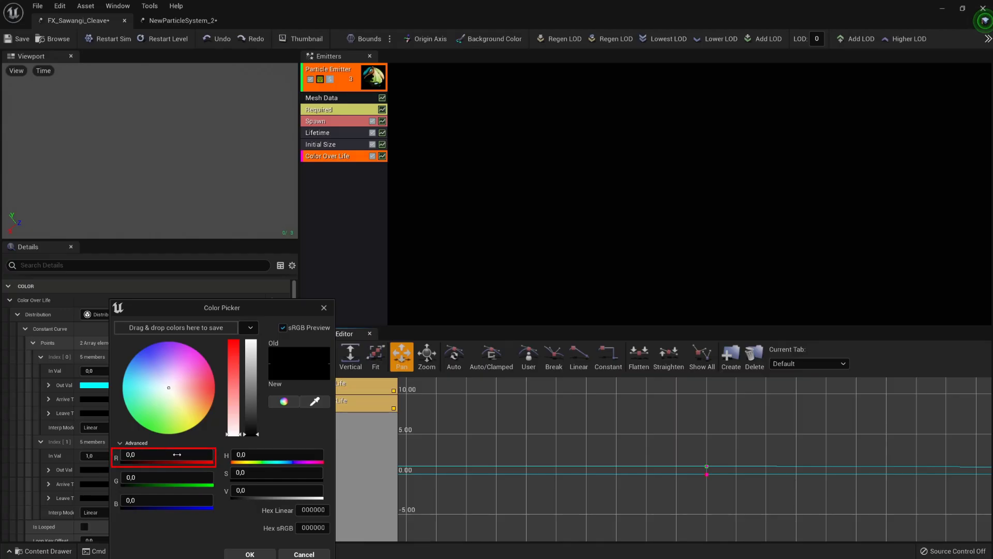
type("1")
key("Return")
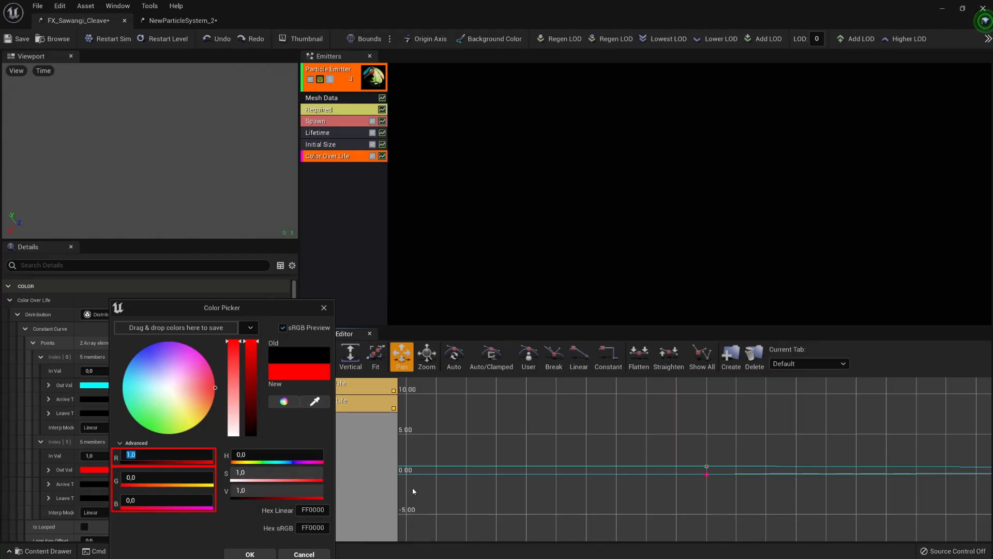
left_click(431, 500)
left_click(325, 308)
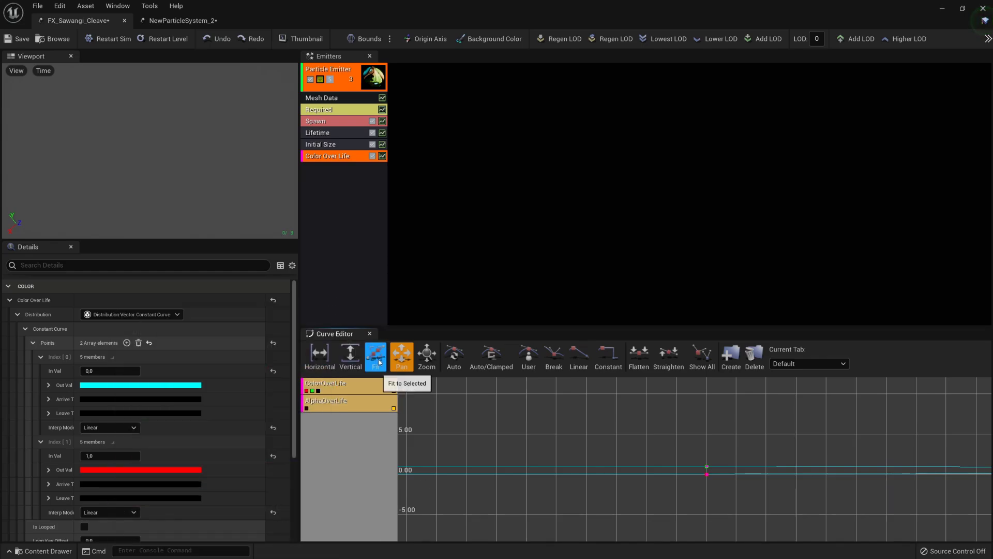
Fit the color curves in view and set all four red and green curve points to Auto/Clamped interpolation
left_click(376, 356)
left_click_drag(597, 505, 539, 462)
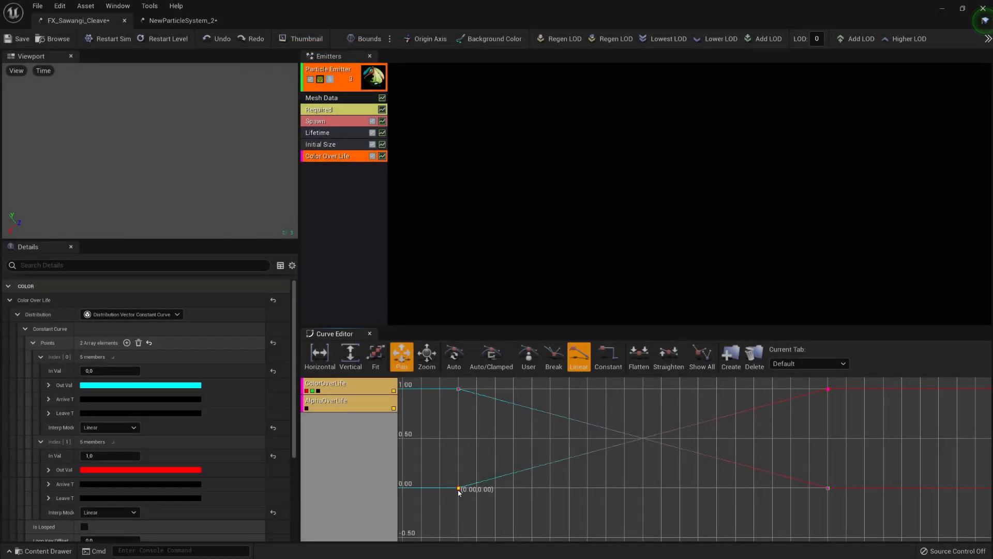
left_click(459, 389, "shift")
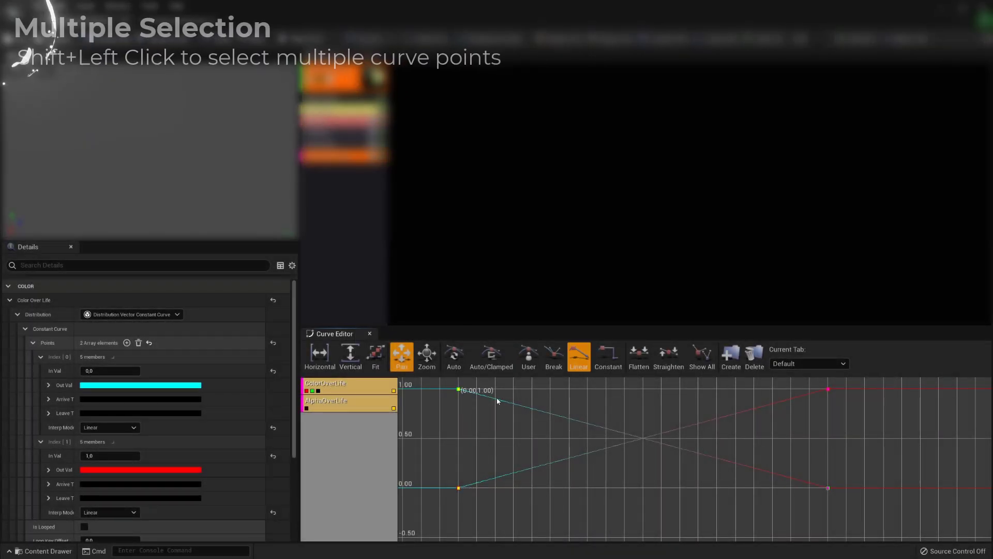
left_click(828, 389, "shift")
left_click(828, 488, "shift")
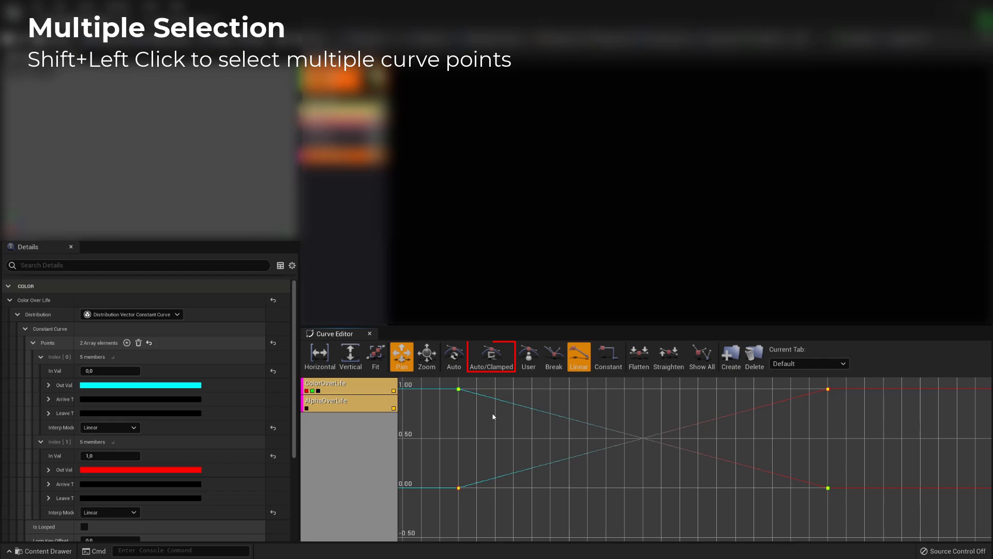
left_click(492, 365)
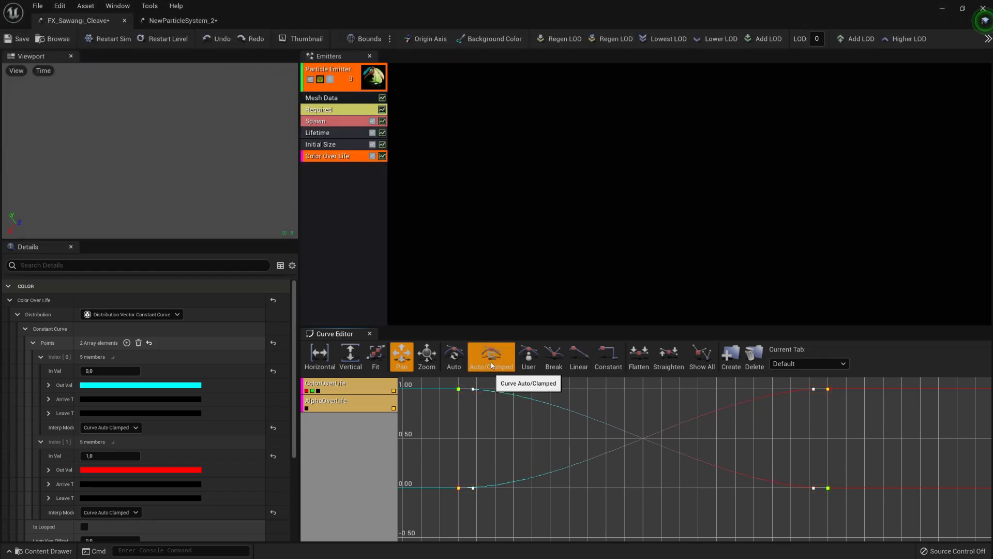
Tilt the tangent handles at the end points of the red and green curves so both curves reach them more steeply
mouse_move(805, 384)
left_mouse_down("ctrl+alt")
mouse_move(832, 401)
mouse_move(807, 393)
left_mouse_up("ctrl+alt")
left_click(829, 388)
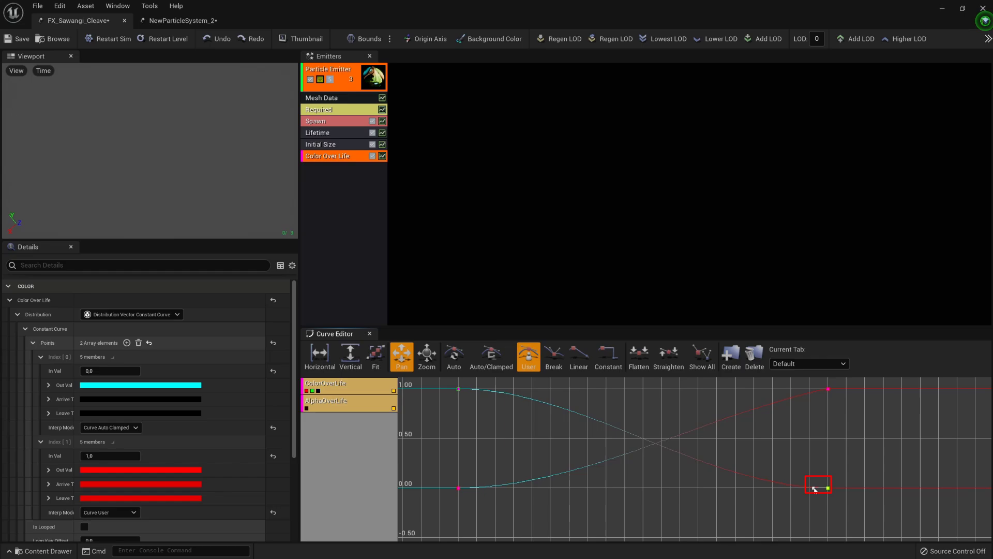
left_click_drag(814, 489, 814, 485)
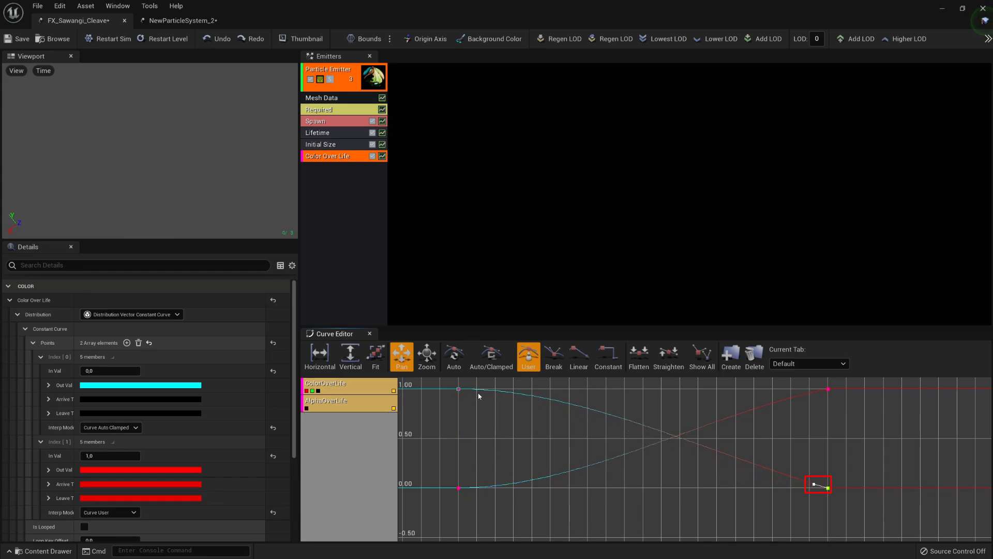